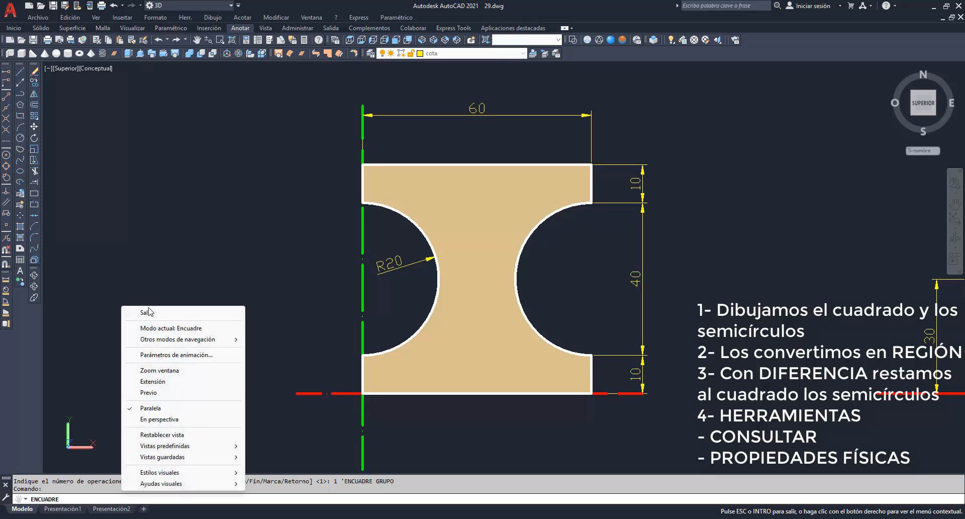
Exit panning and place the UCS origin at the lower-left corner of the tan figure, keeping the default axis direction.
left_click(146, 313)
type("scp")
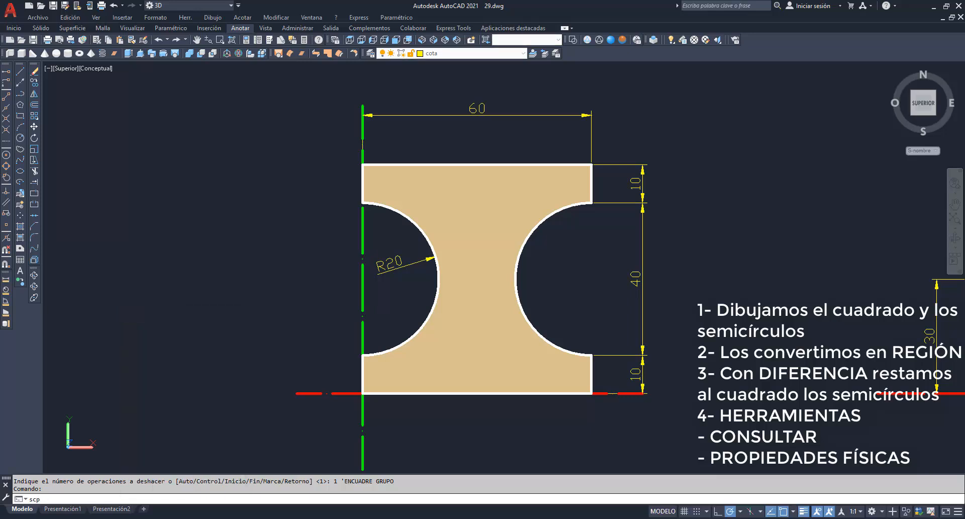
key("Return")
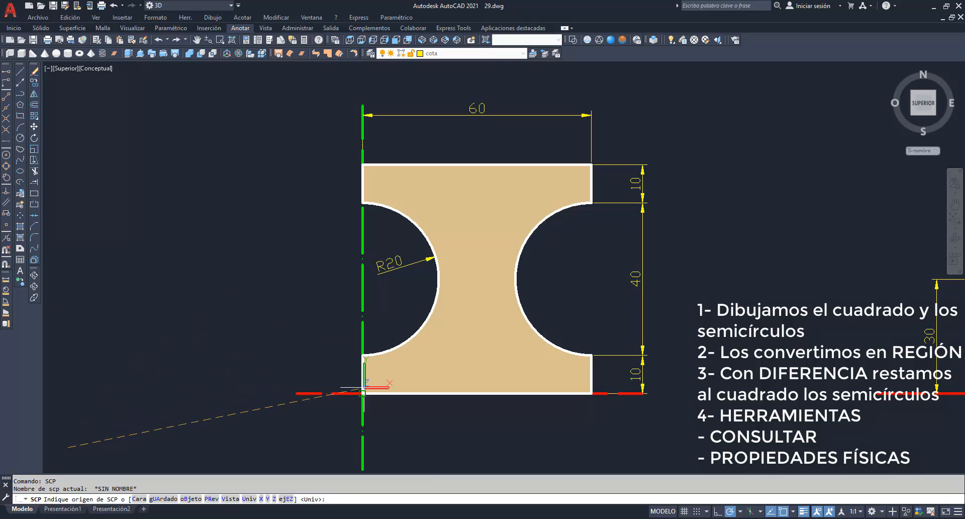
left_click(362, 393)
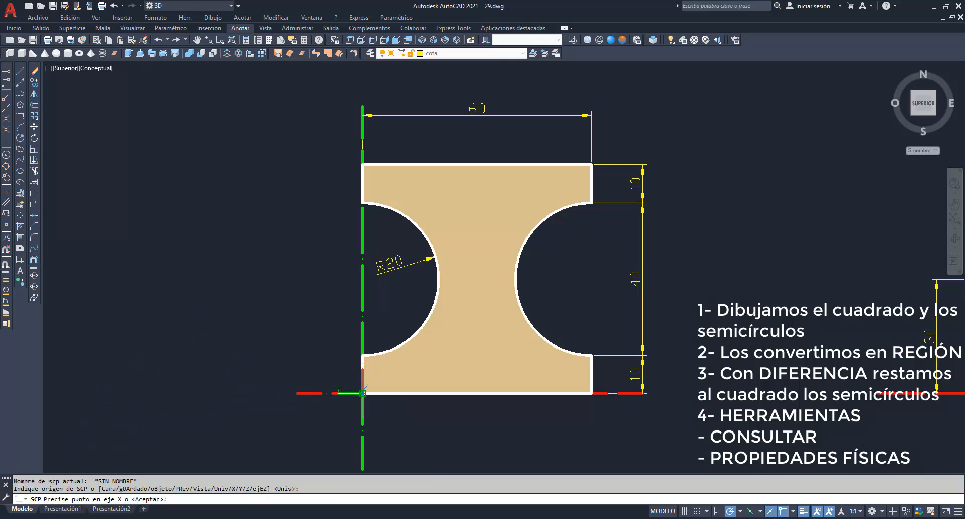
key("Return")
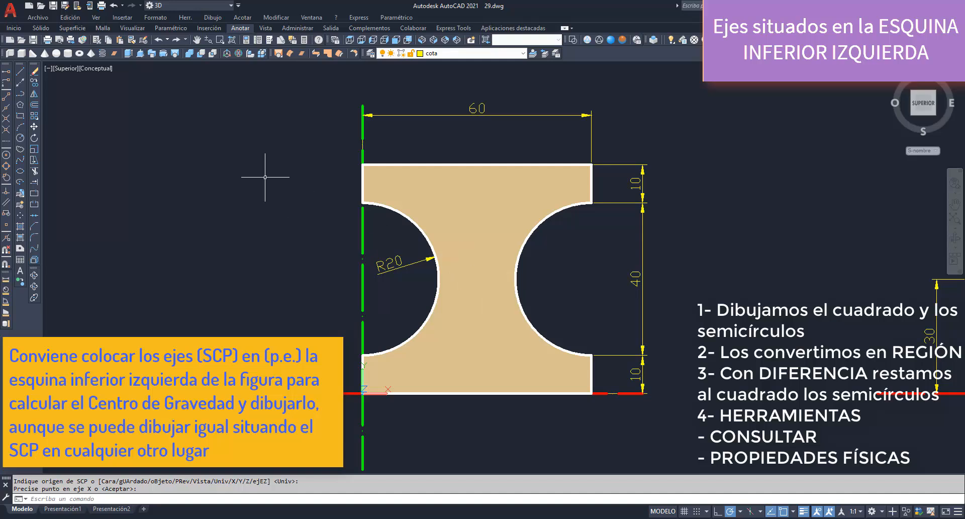
Query the region's mass properties, examine its centre of gravity coordinates, and leave without writing the analysis to a file.
left_click(185, 18)
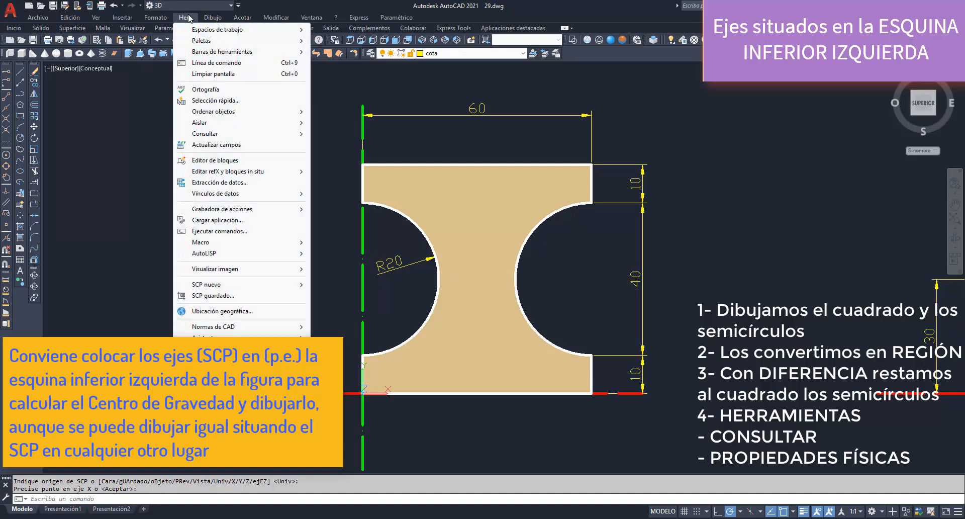
mouse_move(272, 133)
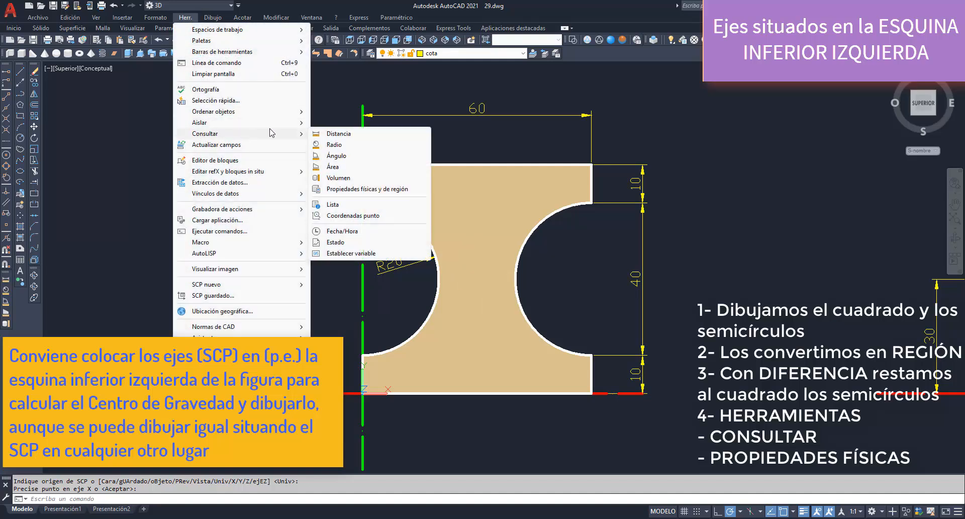
left_click(350, 188)
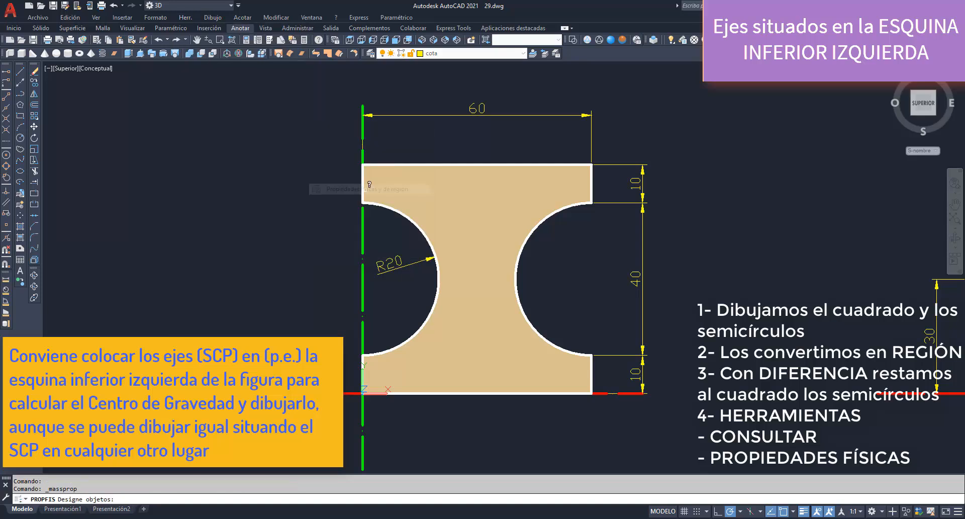
left_click(485, 214)
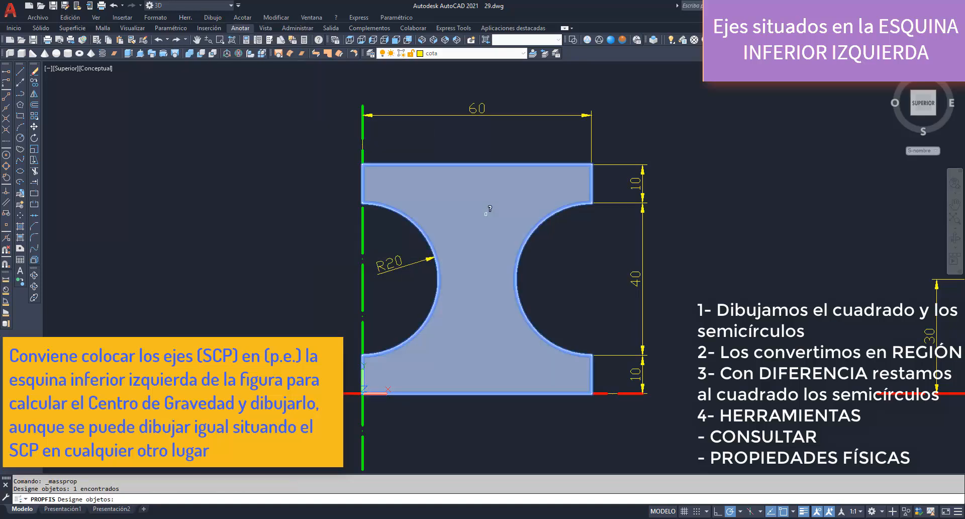
key("Return")
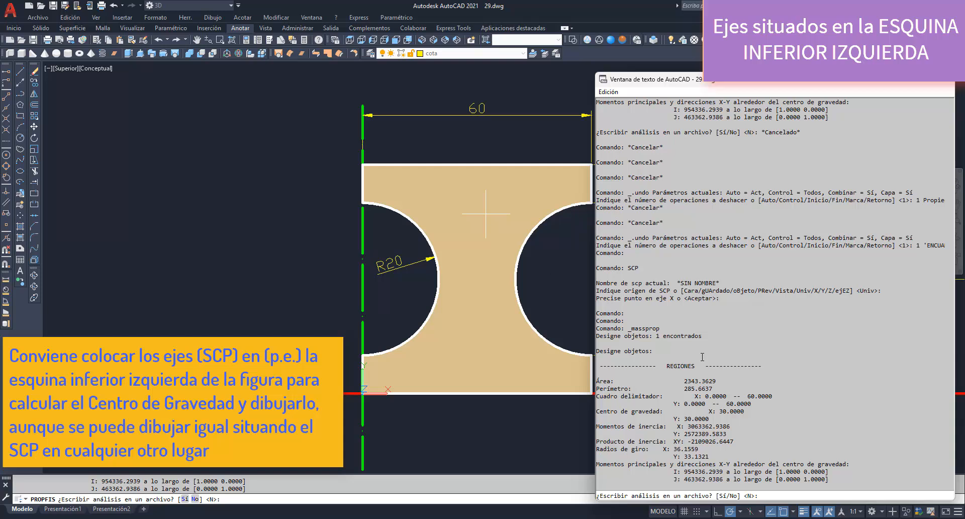
left_click_drag(597, 411, 742, 417)
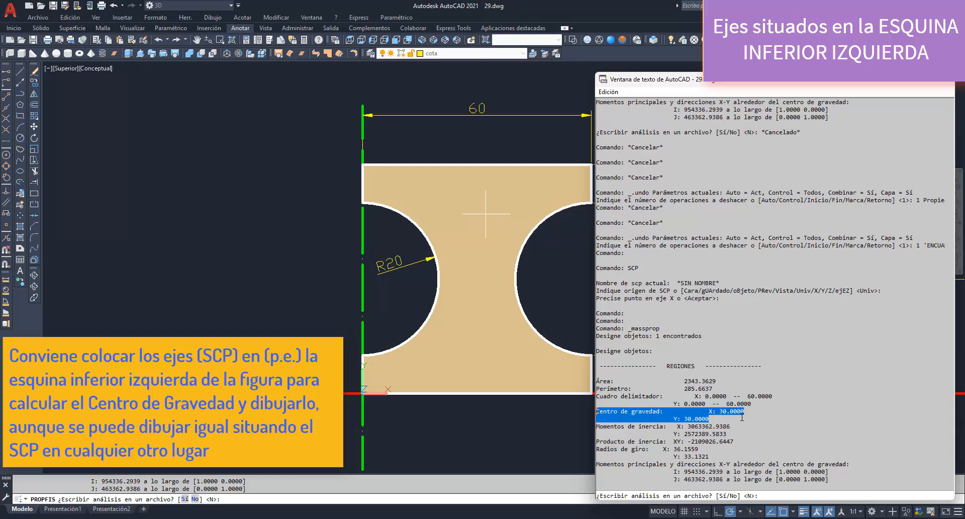
left_click(558, 80)
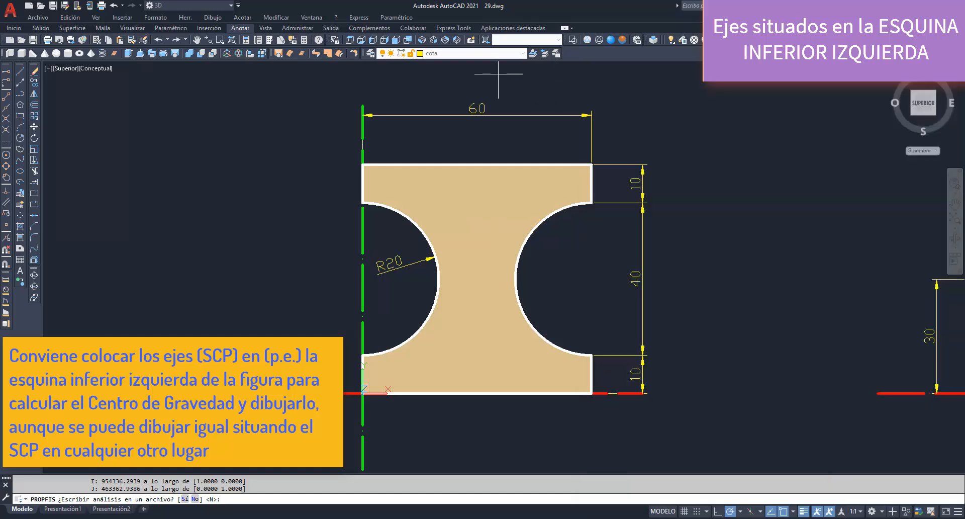
key("Escape")
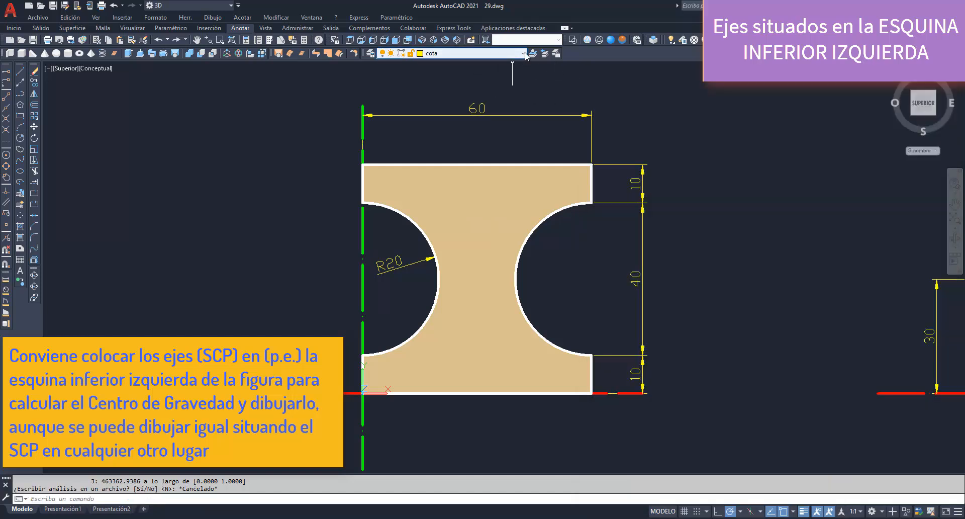
Make aux the current layer and draw the centre of gravity point at coordinates 30,30.
left_click(523, 53)
left_click(442, 73)
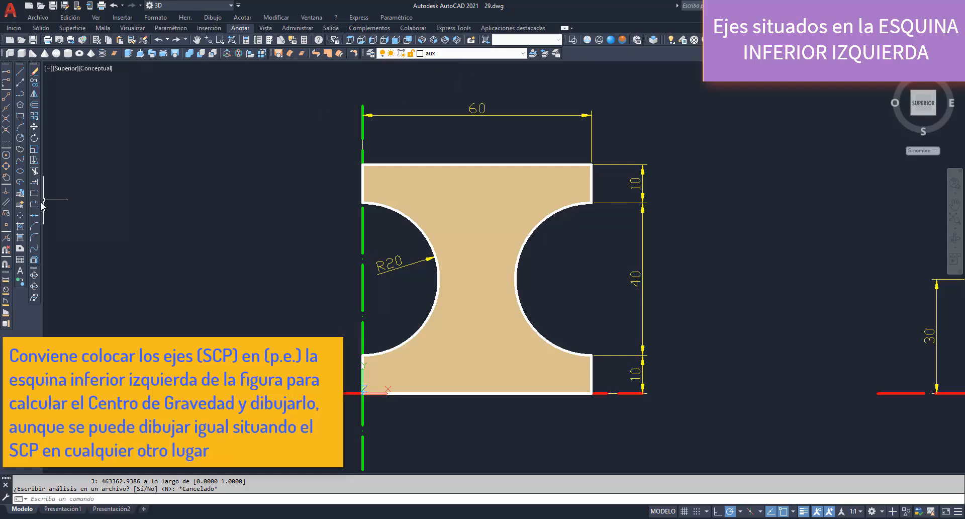
left_click(21, 215)
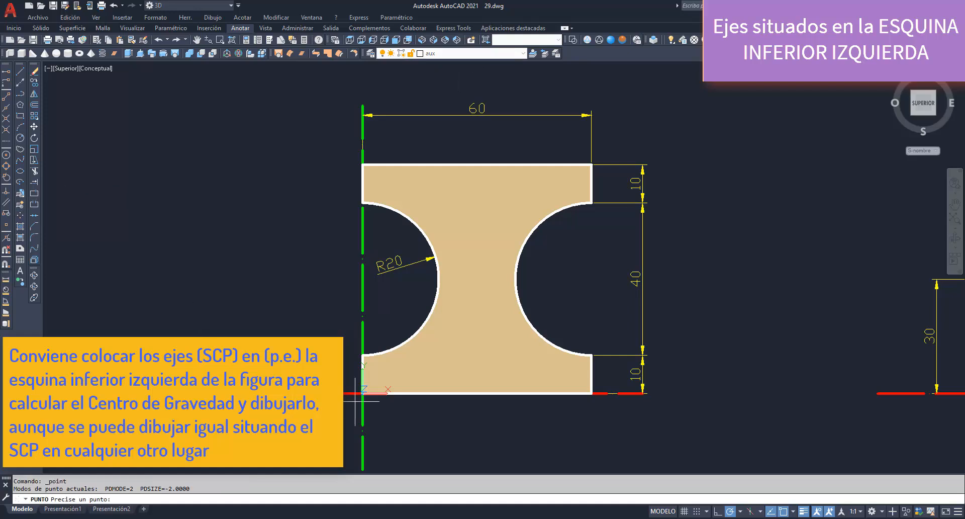
type("3")
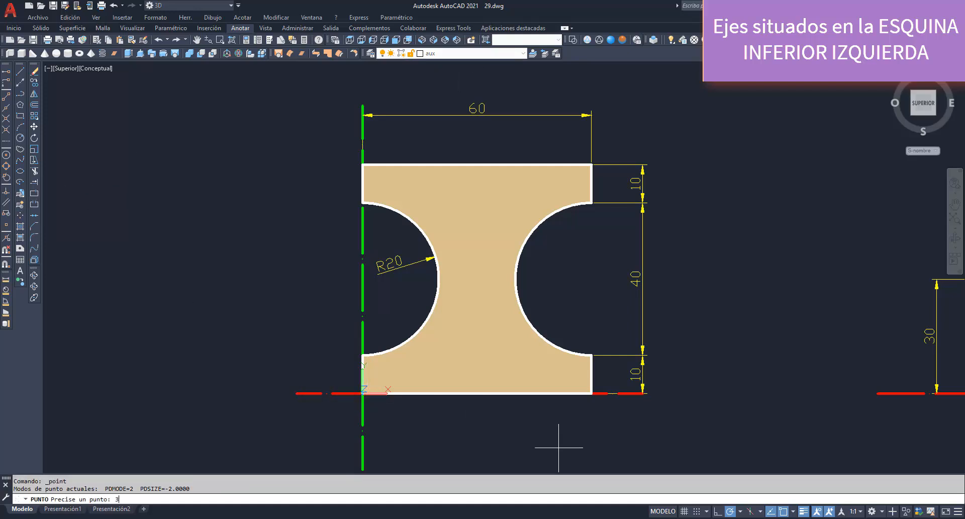
type("0,30")
key("Return")
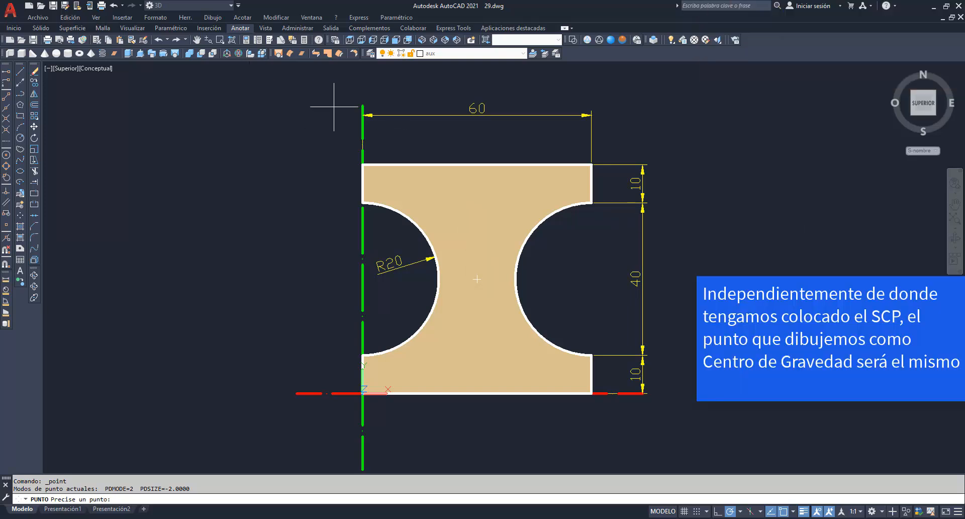
Review the listed region properties and the point entry again in the command history text window.
mouse_move(617, 518)
left_click(670, 487)
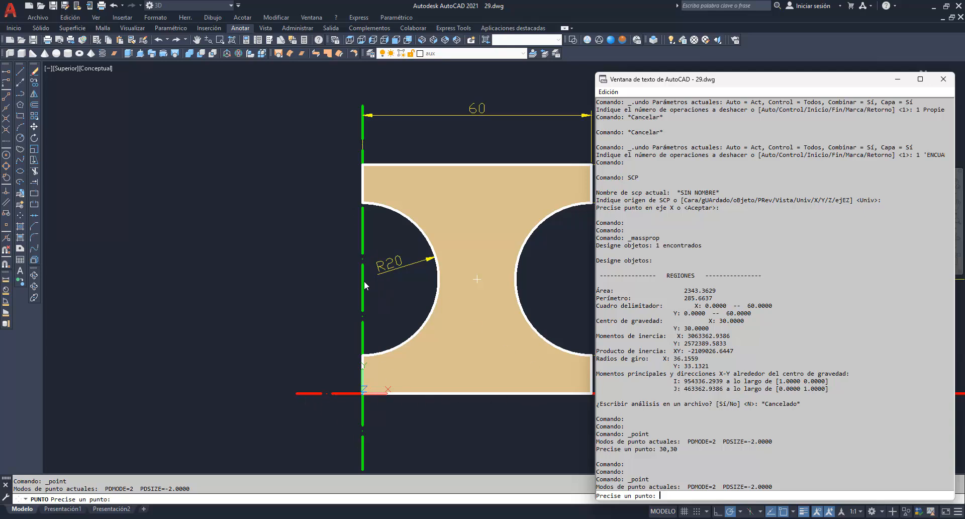
left_click(286, 271)
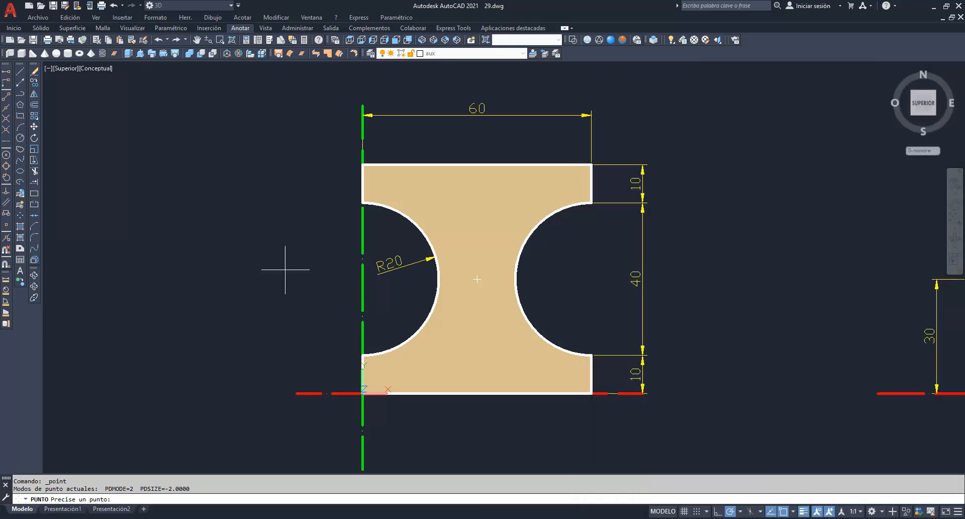
Move the red horizontal axis line up to the centre of gravity point and stretch its left end beyond the green axis.
left_click(35, 127)
left_click(317, 394)
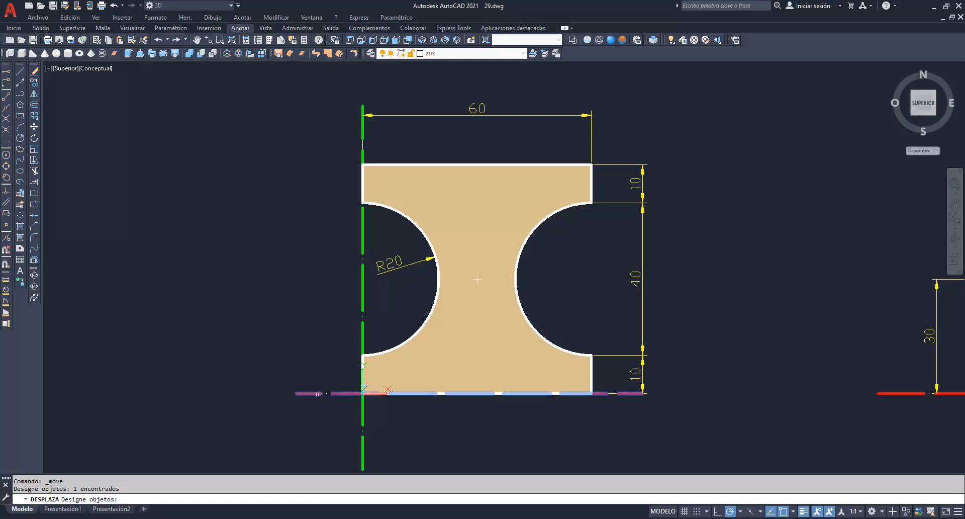
right_click(304, 410)
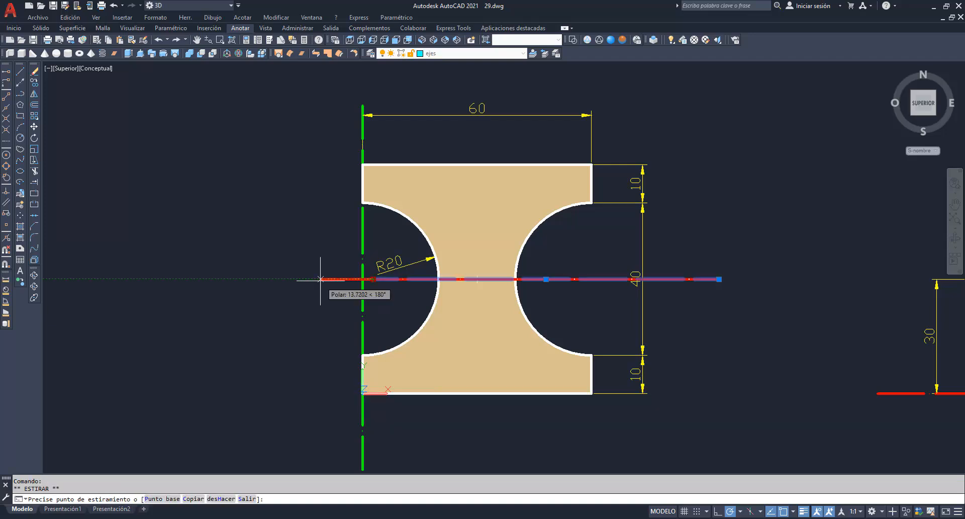
left_click(321, 279)
key("Escape")
key("Escape")
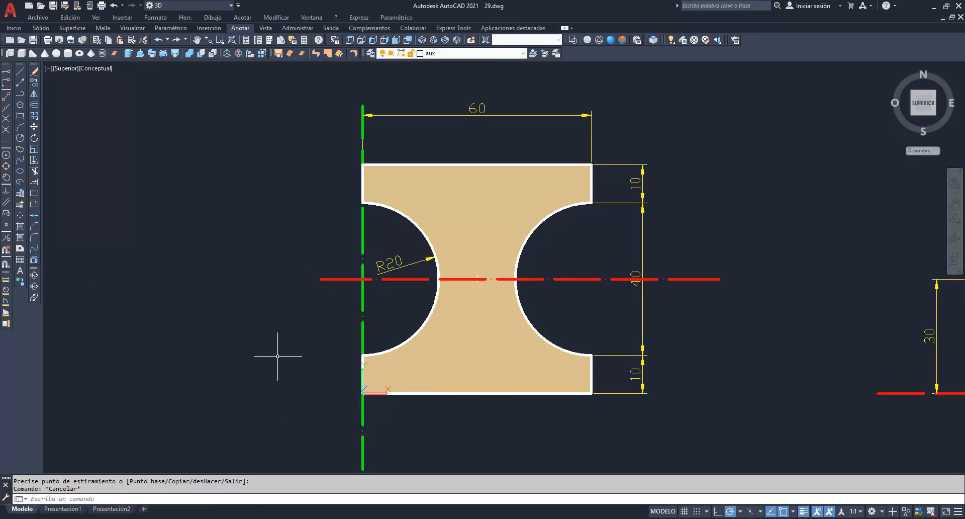
Move the UCS origin to the centre of the left semicircle, keeping the default axis direction.
type("scp")
key("Return")
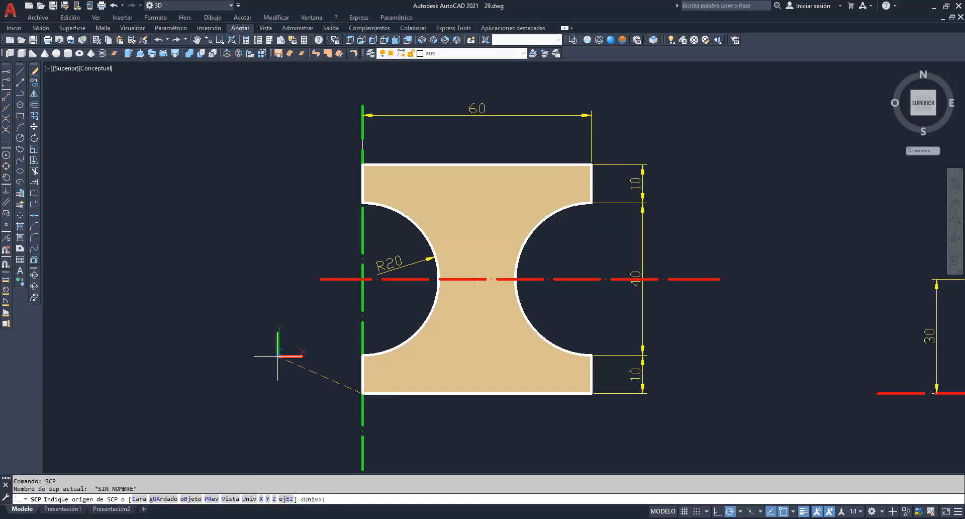
left_click(362, 279)
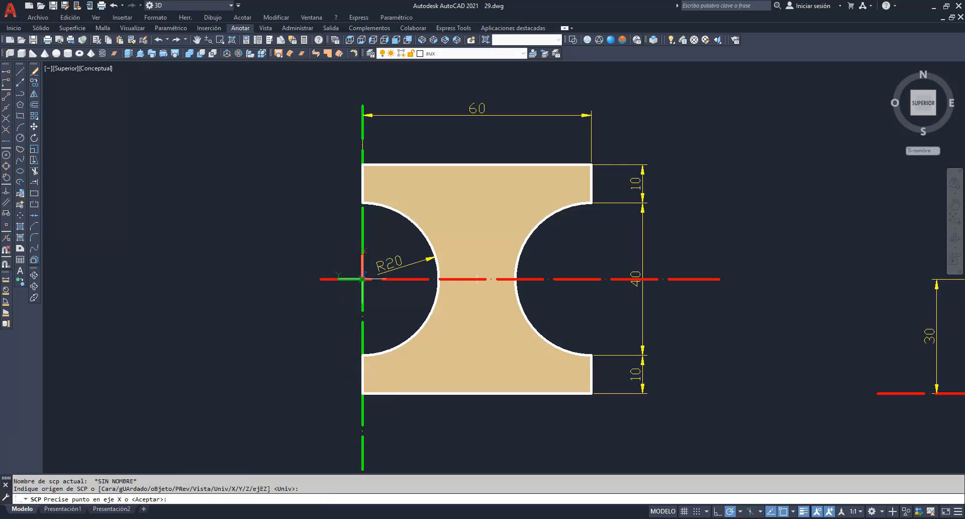
key("Return")
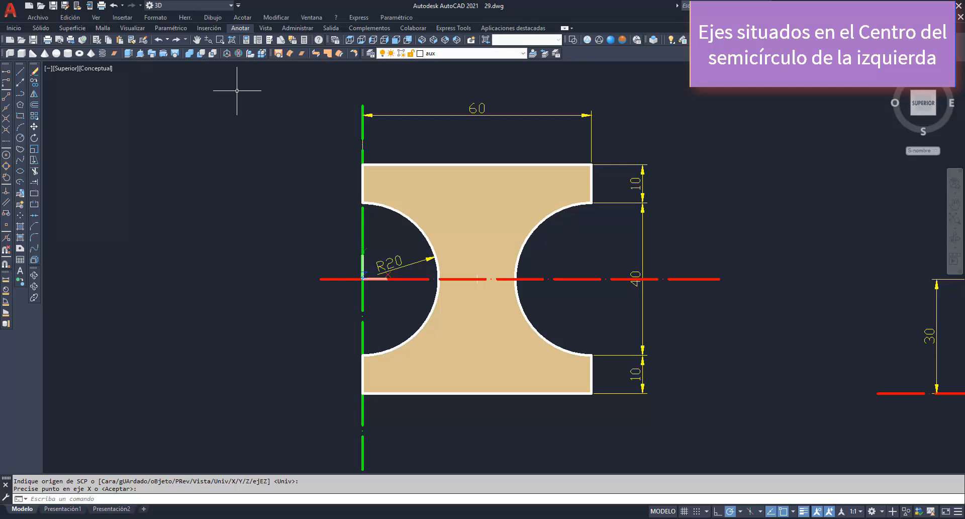
Query the region's mass properties about the new origin and examine the moments of inertia, product of inertia and radii of gyration.
left_click(186, 17)
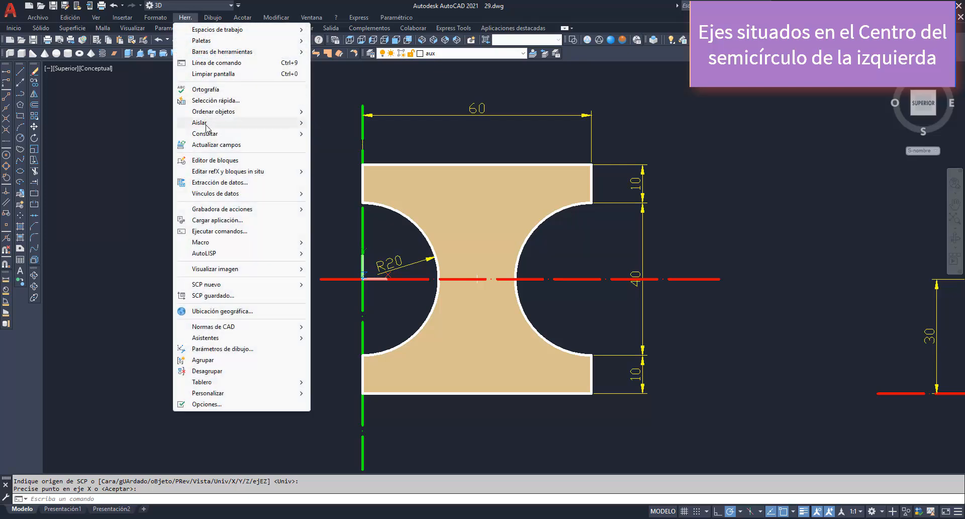
mouse_move(207, 134)
left_click(367, 192)
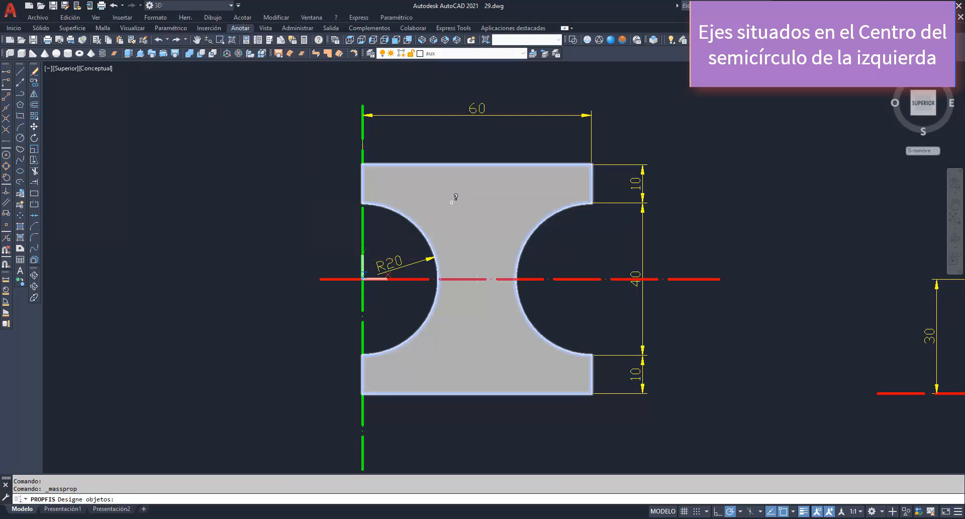
left_click(456, 198)
key("Return")
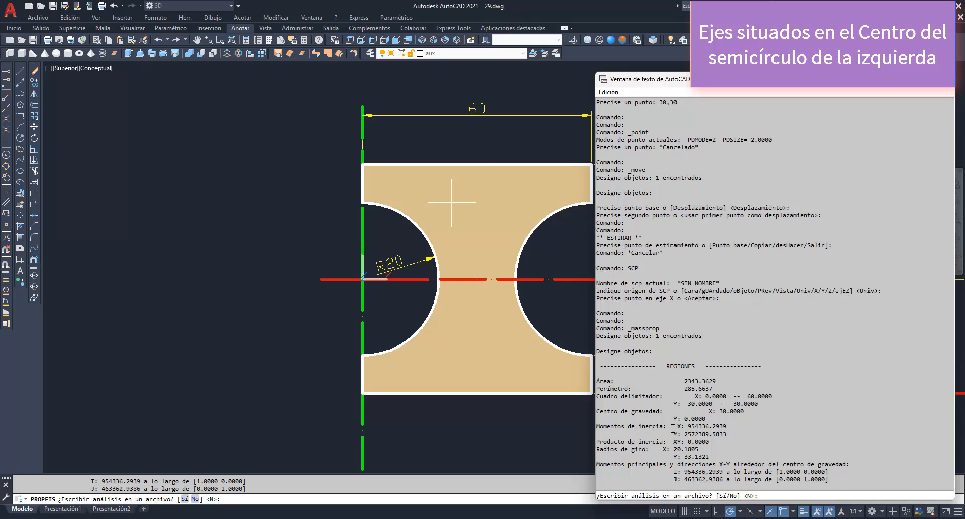
left_click_drag(673, 427, 733, 430)
left_click_drag(733, 430, 738, 440)
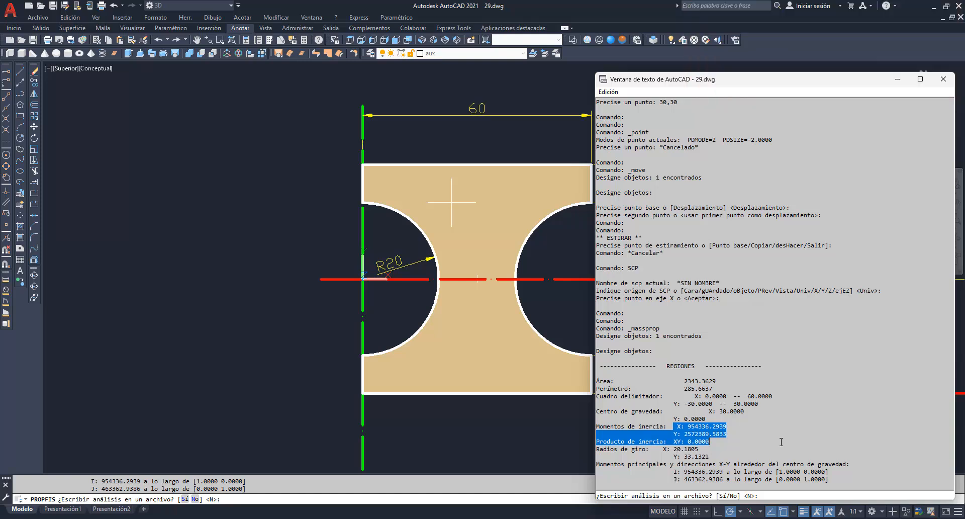
left_click_drag(597, 426, 714, 458)
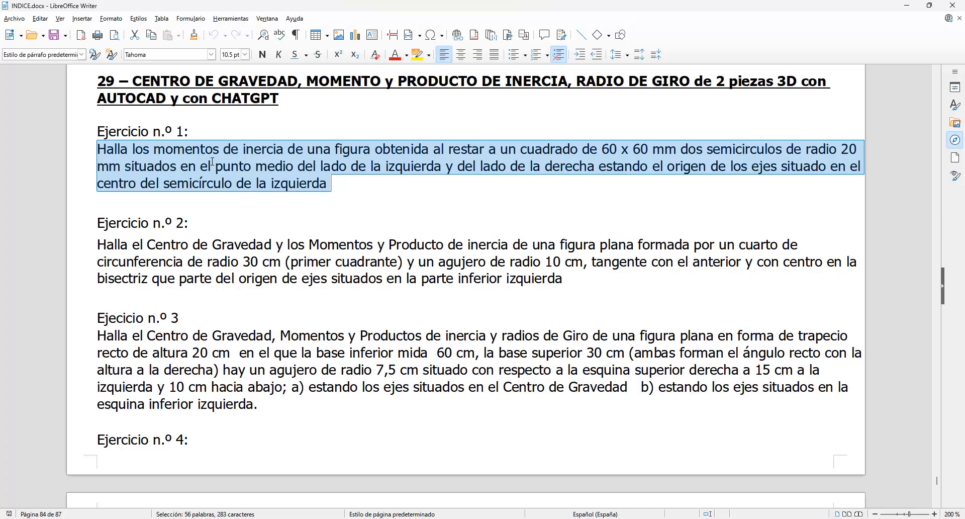
Copy the Ejercicio n.º 1 statement from INDICE.docx in LibreOffice Writer and submit it as a prompt in ChatGPT.
right_click(212, 161)
left_click(234, 184)
key("alt+Tab")
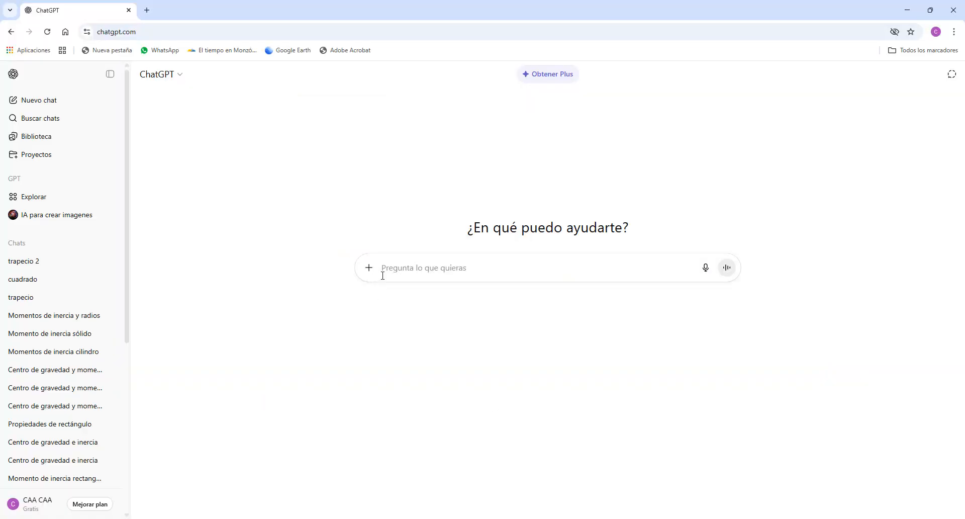
type("Halla los momentos de inercia de una figura obtenida al restar a un cuadrado de 60 x 60 mm dos semicirculos de radio 20 mm situados en el punto medio del lado de la izquierda y del lado de la derecha estando el origen de los ejes situado en el centro del semicírculo de la izquierda")
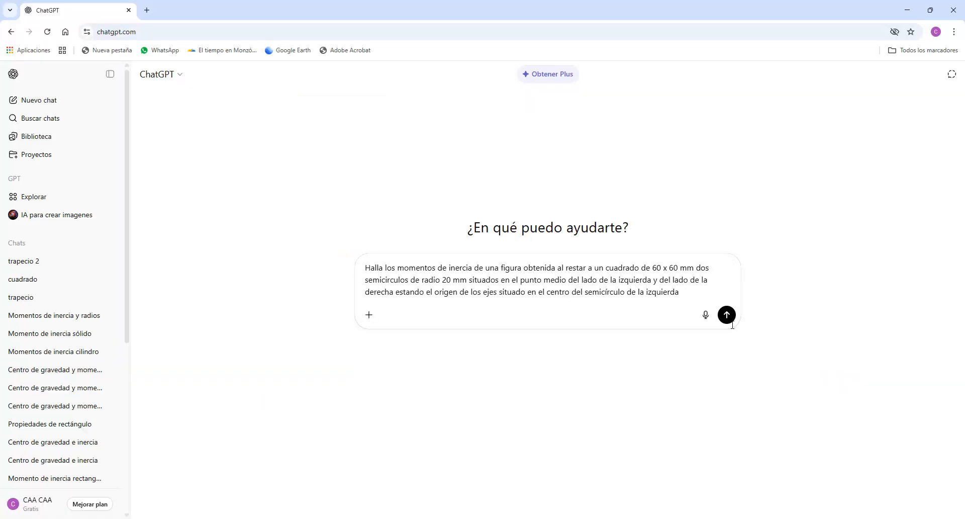
left_click(727, 316)
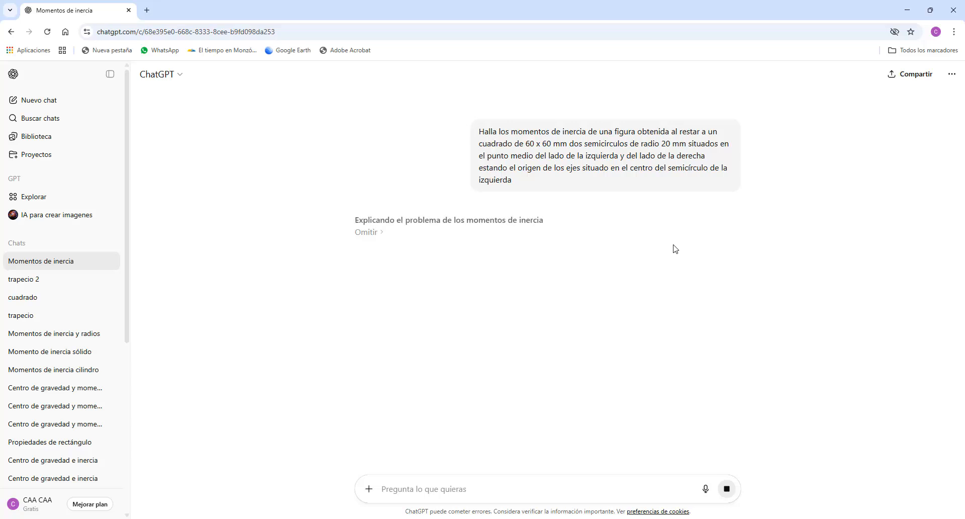
Read ChatGPT's calculations of the area, moments of inertia and radii of gyration for the figure.
left_click_drag(960, 410, 960, 412)
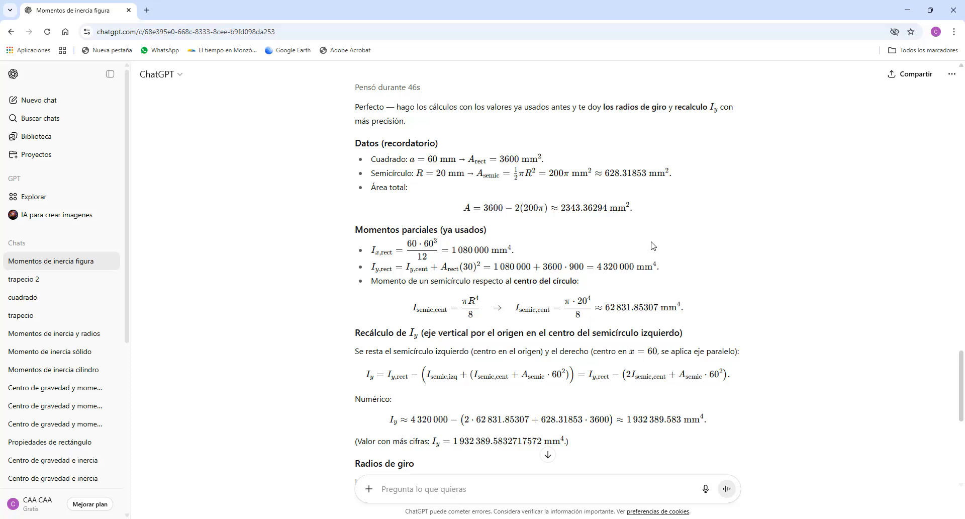
scroll(748, 316, "down", 1)
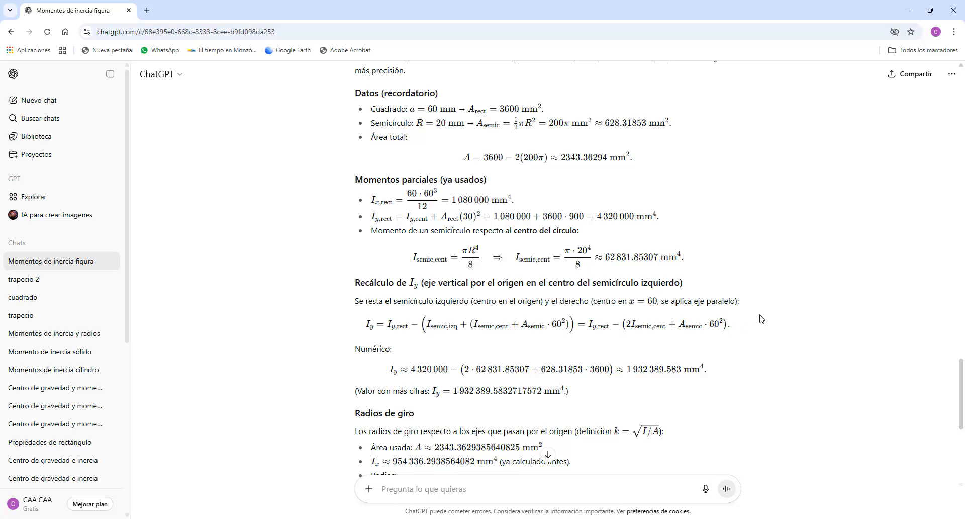
scroll(748, 302, "down", 3)
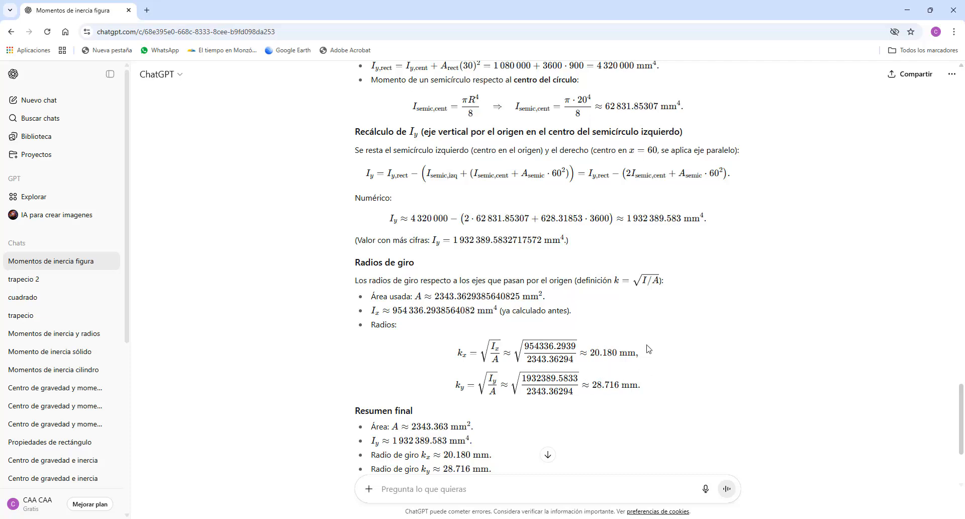
Switch to INDICE.docx in LibreOffice Writer and read the Ejercicio n.º 2 statement, highlighting its full text.
scroll(649, 352, "down", 1)
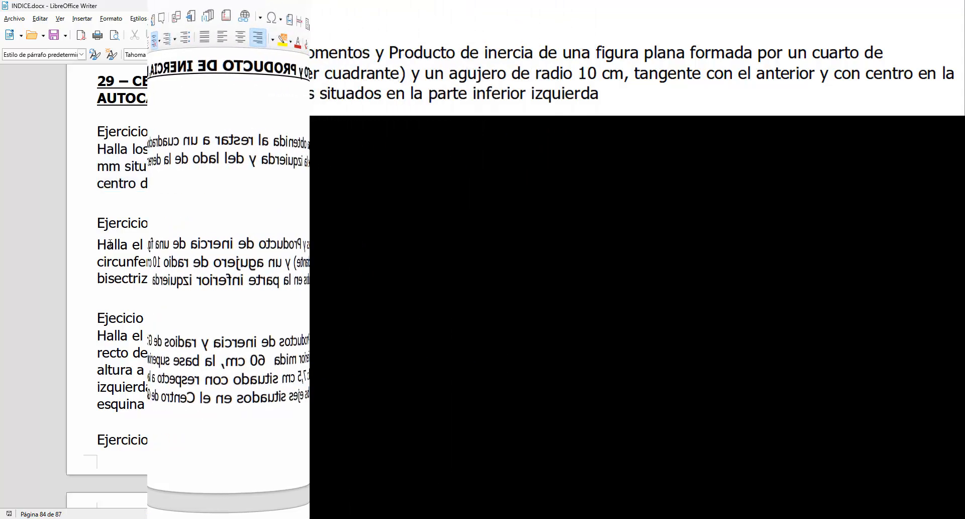
left_click_drag(219, 43, 544, 48)
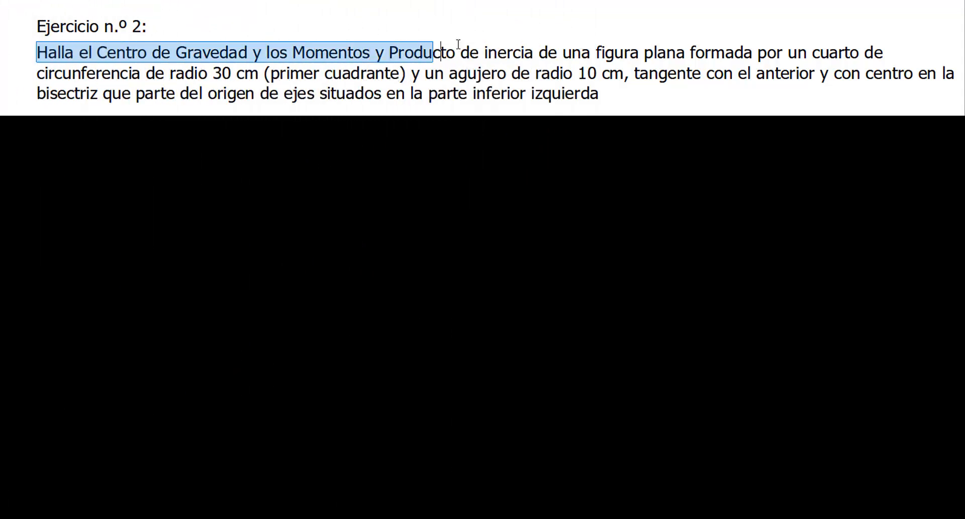
left_click_drag(626, 50, 883, 74)
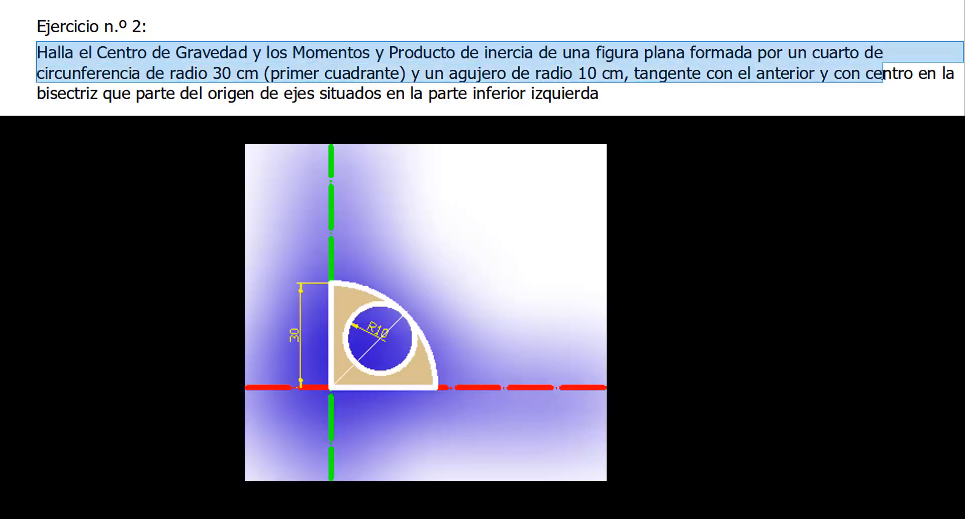
left_click_drag(883, 74, 948, 97)
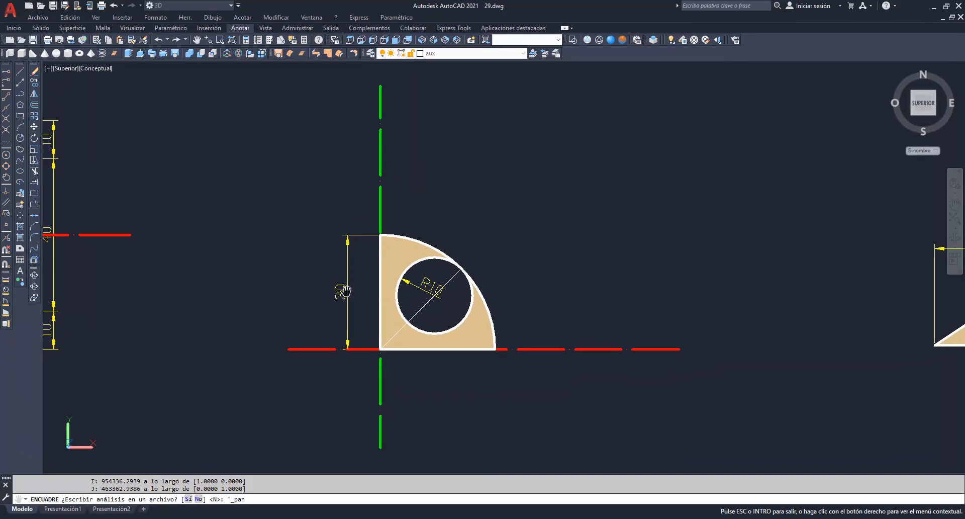
In AutoCAD, exit the previous mass properties query and move the UCS origin to the quarter circle's lower-left corner, keeping the default axis direction.
scroll(351, 292, "up", 1)
left_click_drag(403, 317, 405, 274)
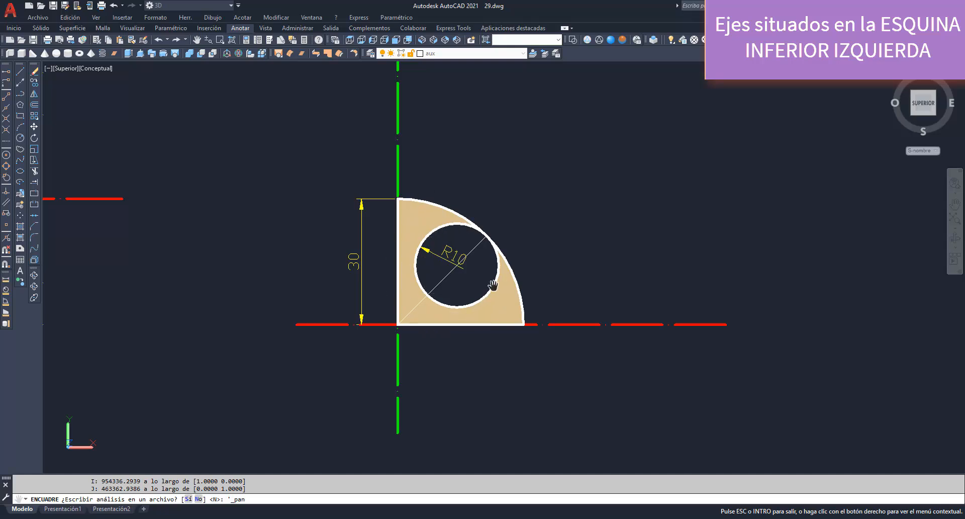
key("Escape")
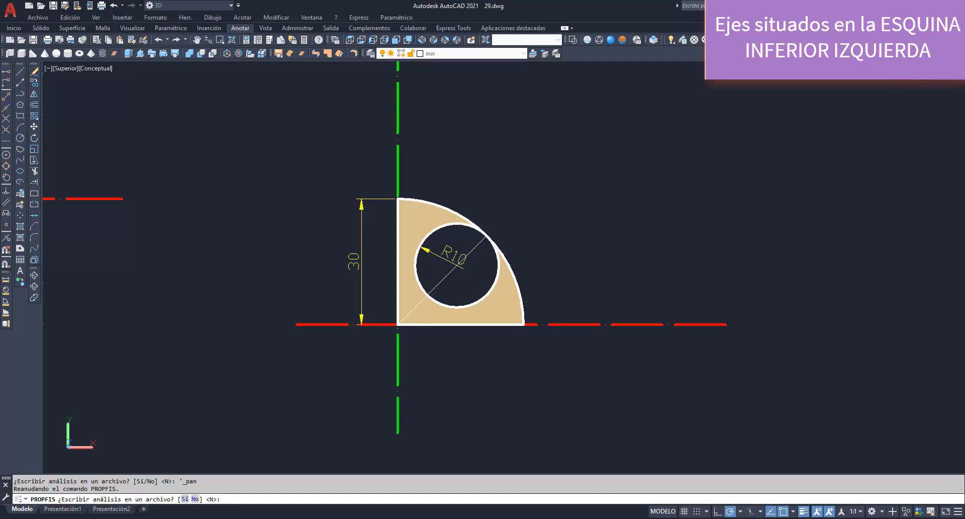
key("Escape")
type("sco")
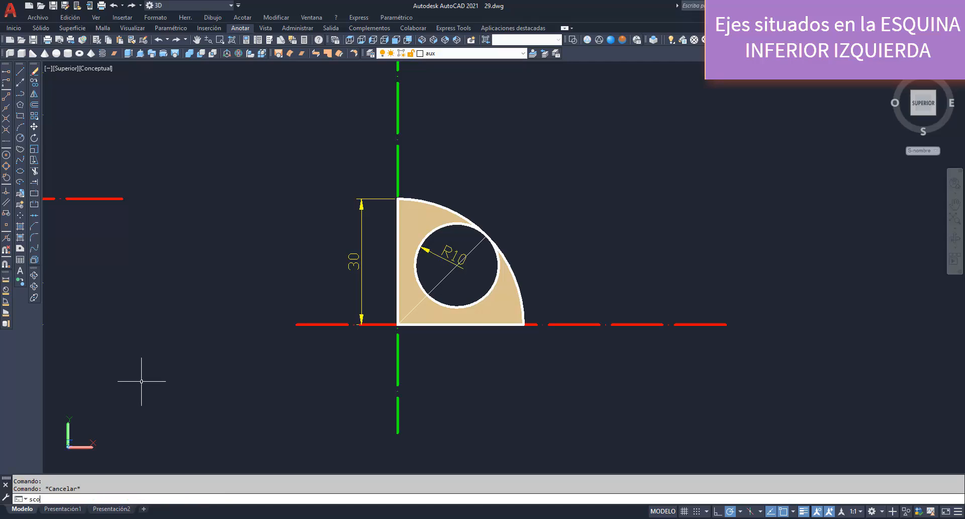
type("cp")
key("Return")
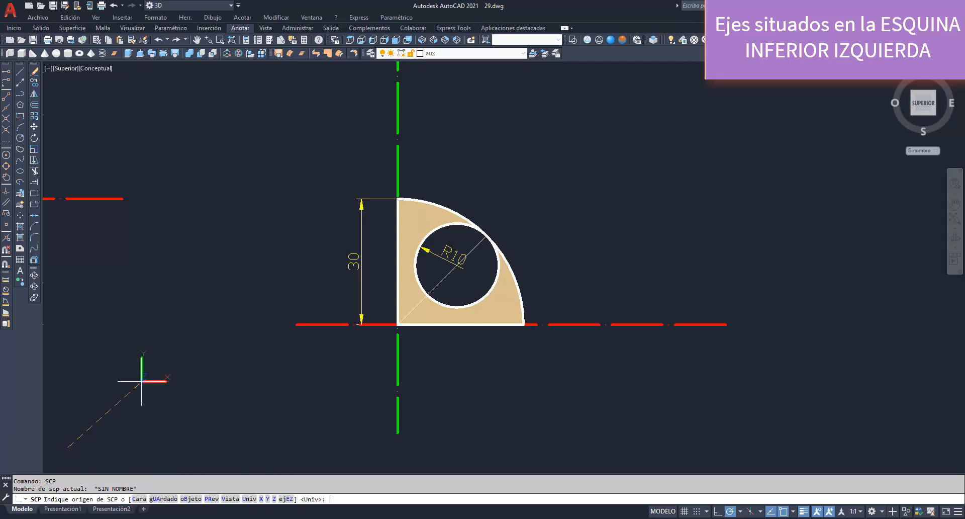
left_click(398, 324)
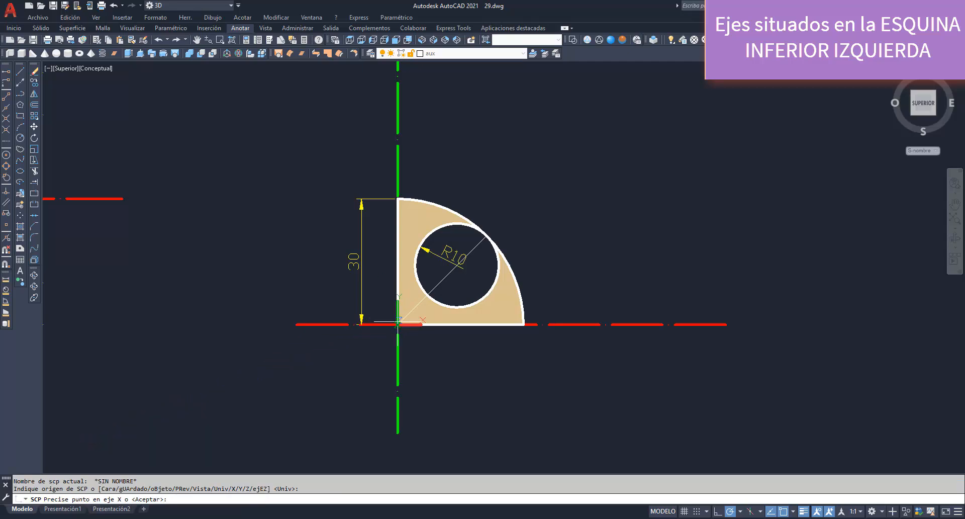
key("Return")
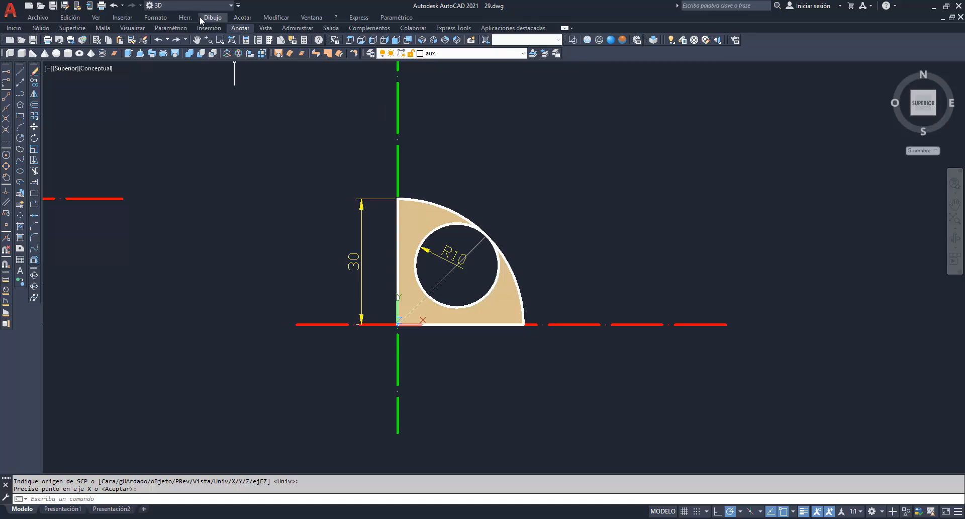
Query the mass properties of the quarter-circle region and examine its centre of gravity, moments and product of inertia, and radii of gyration.
left_click(185, 18)
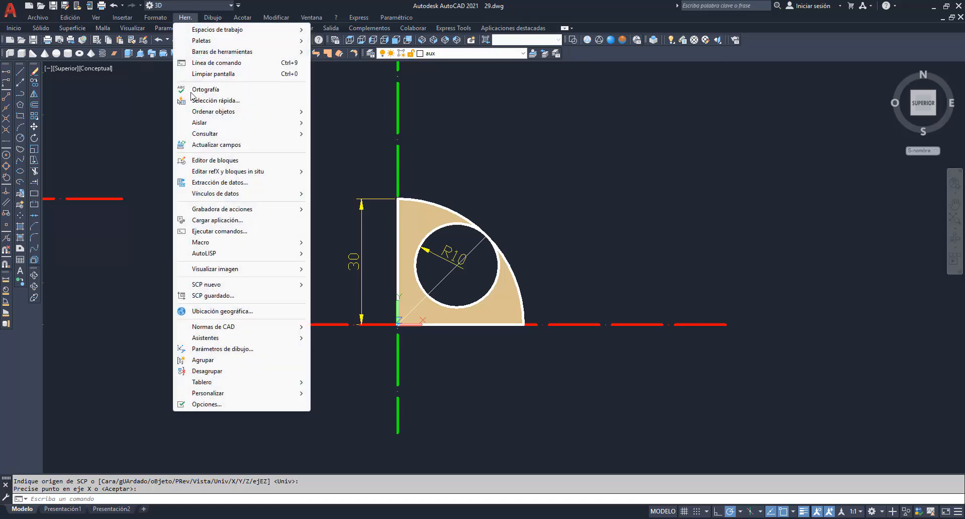
mouse_move(237, 134)
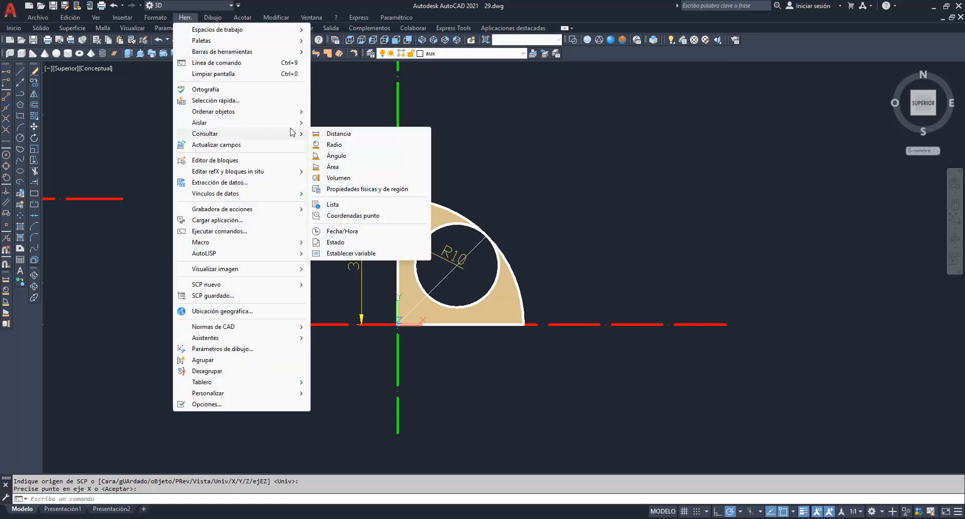
left_click(353, 188)
left_click(420, 214)
key("Return")
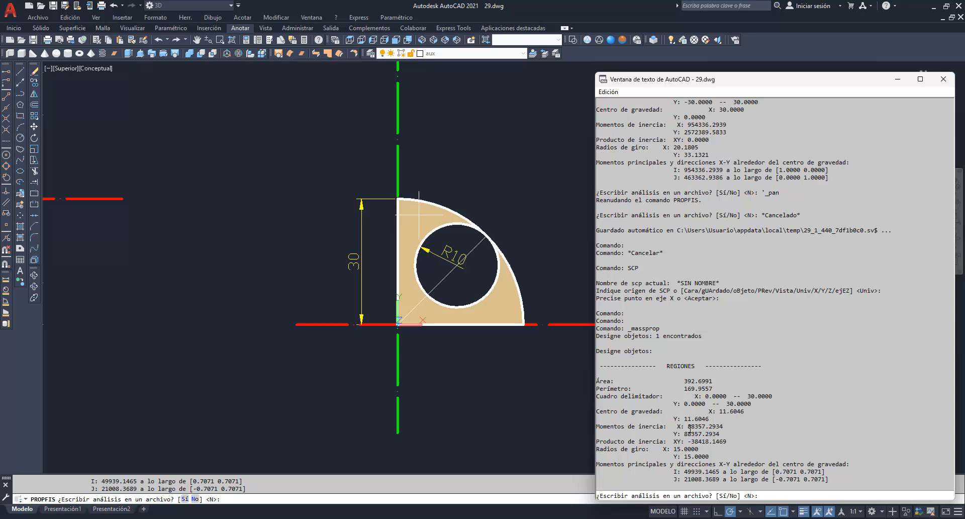
left_click_drag(596, 426, 742, 424)
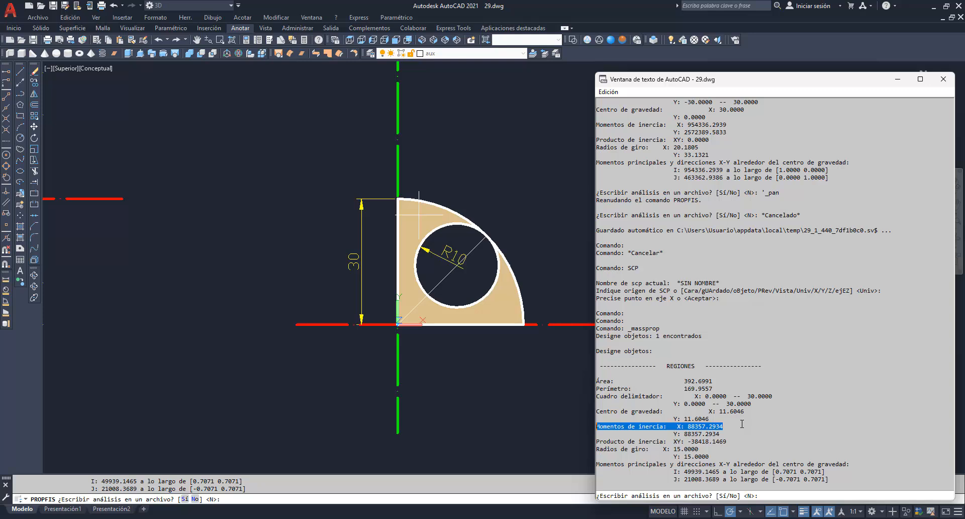
left_click_drag(742, 424, 747, 458)
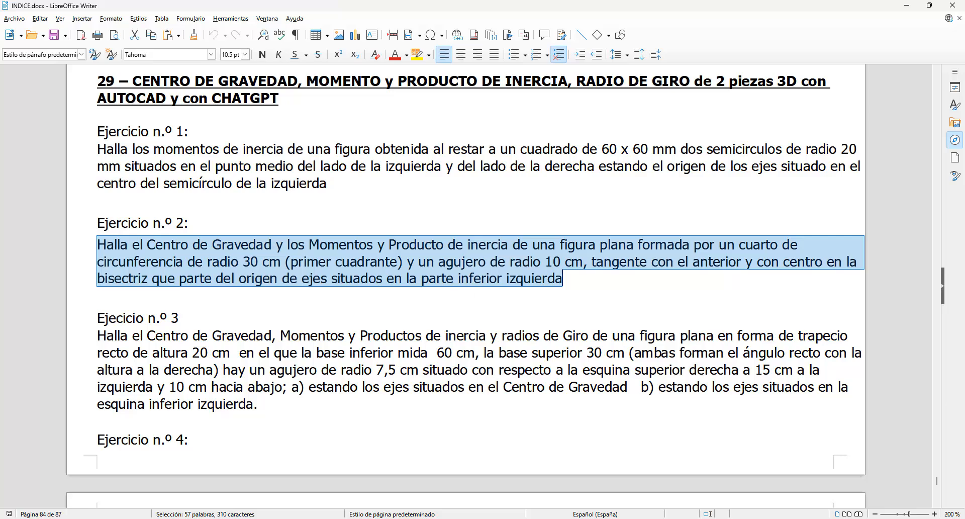
Switch to ChatGPT and submit the Ejercicio n.º 2 statement from the document as a prompt.
key("alt+Tab")
scroll(466, 417, "down", 2)
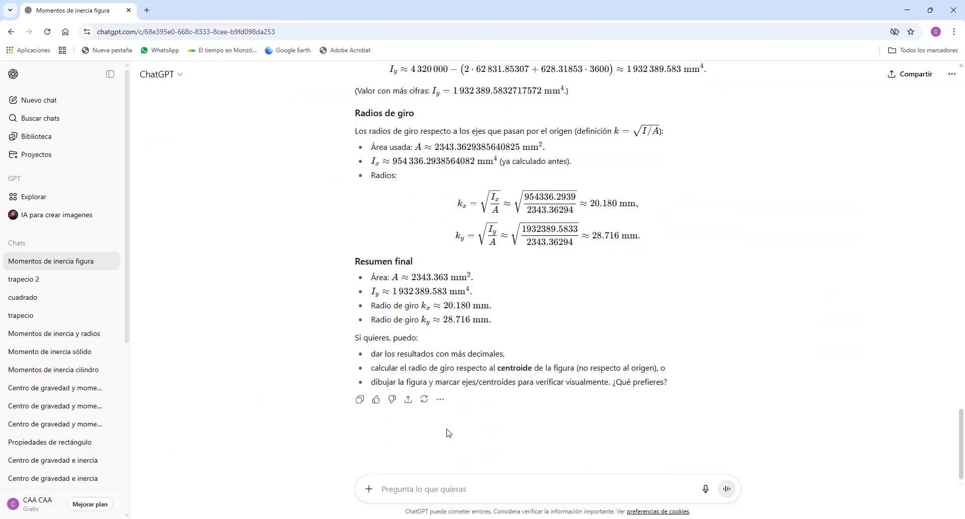
type("Halla el Centro de Gravedad y los Momentos y Producto de inercia de una figura plana formada por un cuarto de circunferencia de radio 30 cm (primer cuadrante) y un agujero de radio 10 cm, tangente con el anterior y con centro en la bisectriz que parte del origen de ejes situados en la parte inferior izquierda")
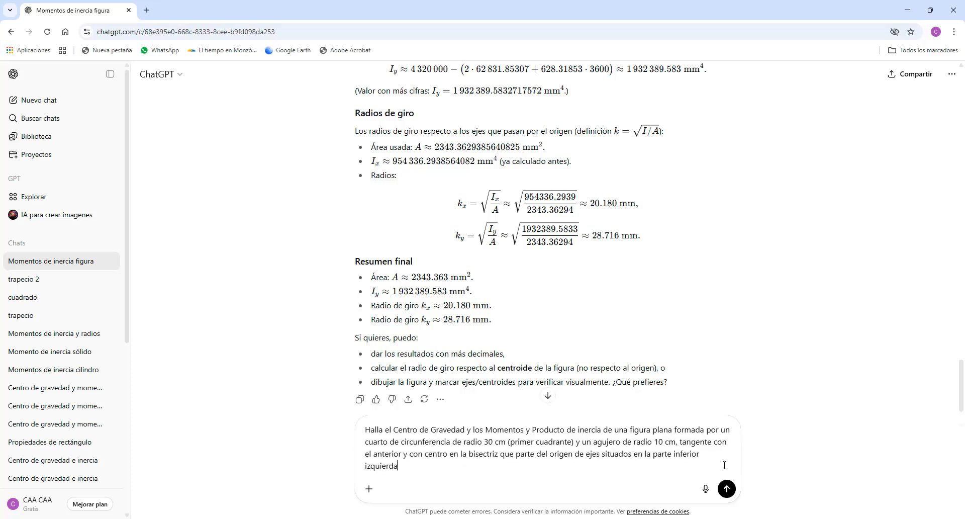
left_click(725, 494)
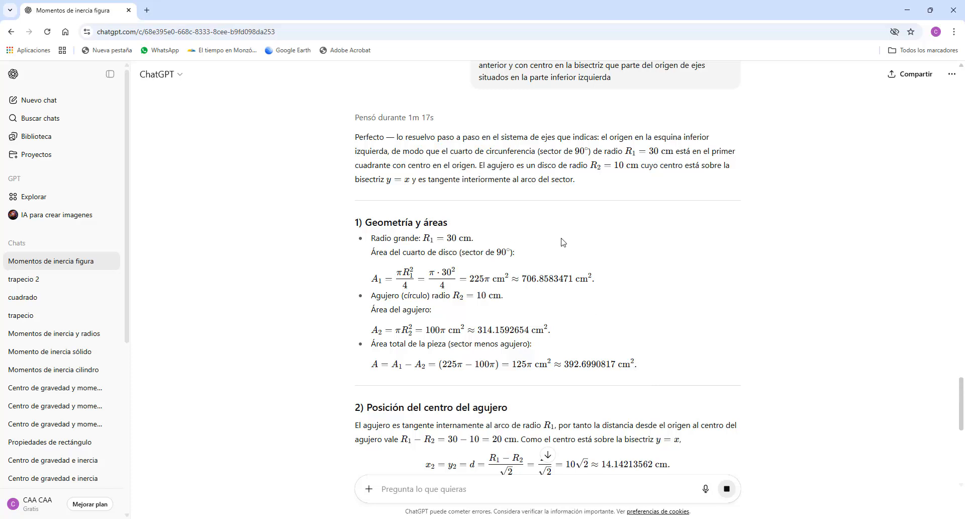
Read ChatGPT's calculations of the quarter-circle figure's area, centre of gravity, moments and product of inertia, through to the final summary.
scroll(562, 242, "down", 2)
scroll(562, 242, "down", 5)
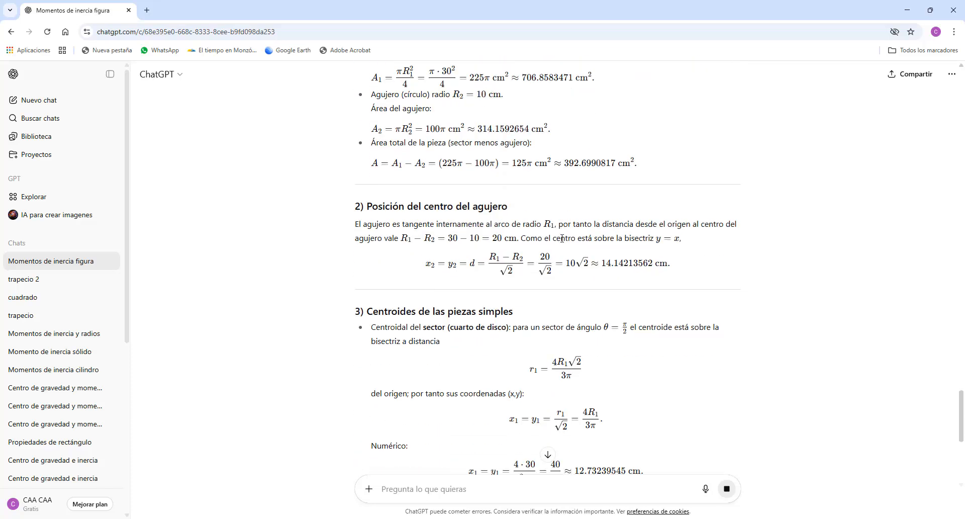
scroll(562, 243, "down", 4)
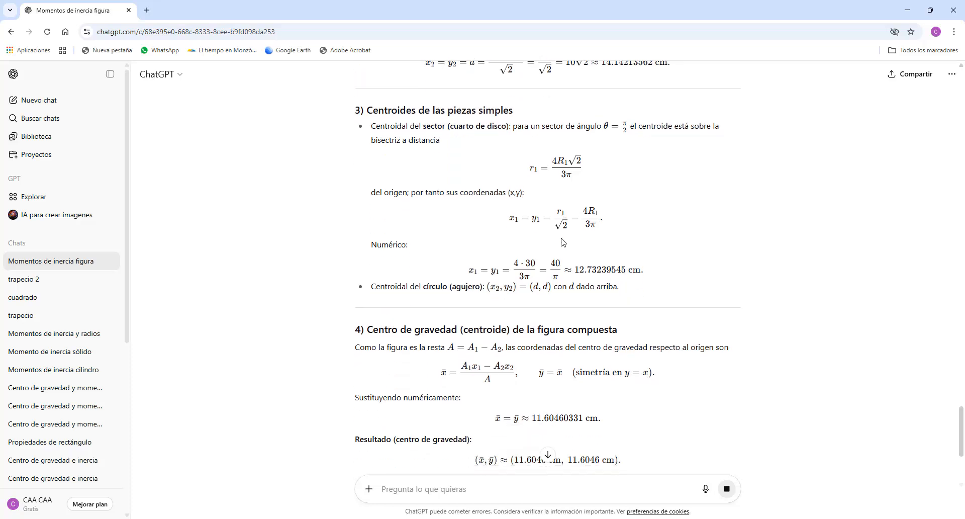
scroll(563, 243, "down", 1)
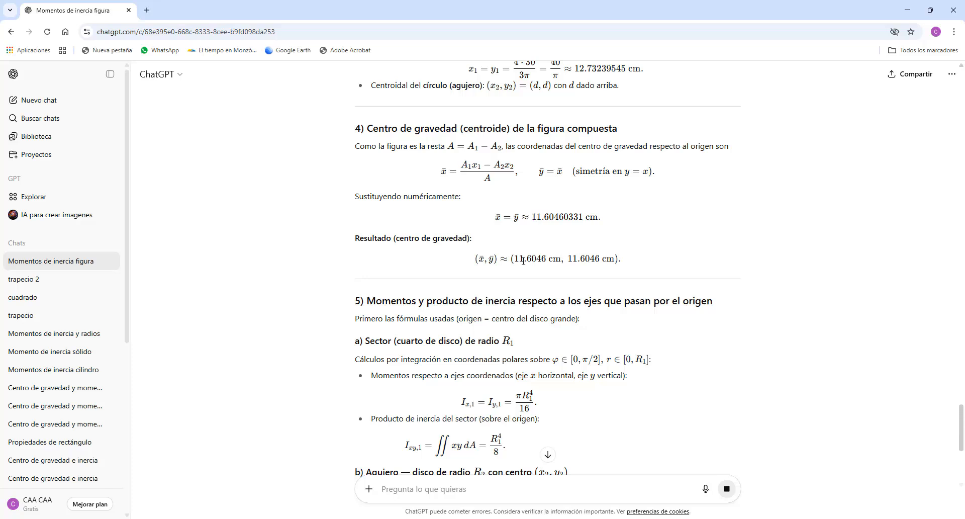
left_click_drag(515, 259, 562, 255)
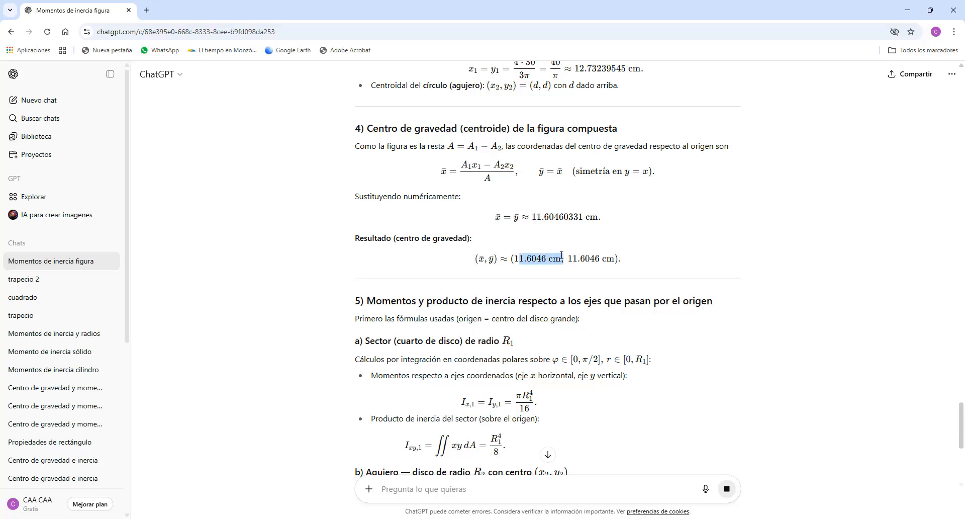
left_click(508, 318)
scroll(557, 320, "down", 3)
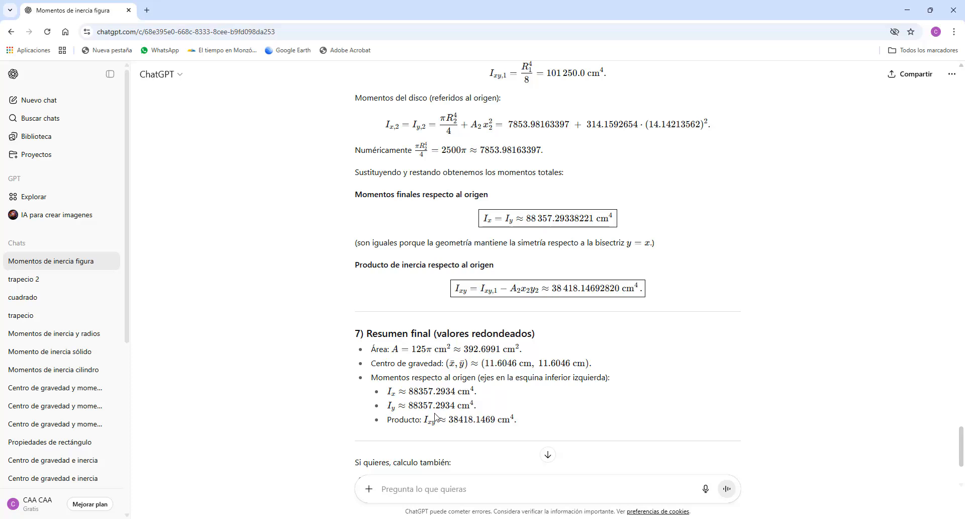
scroll(587, 377, "down", 3)
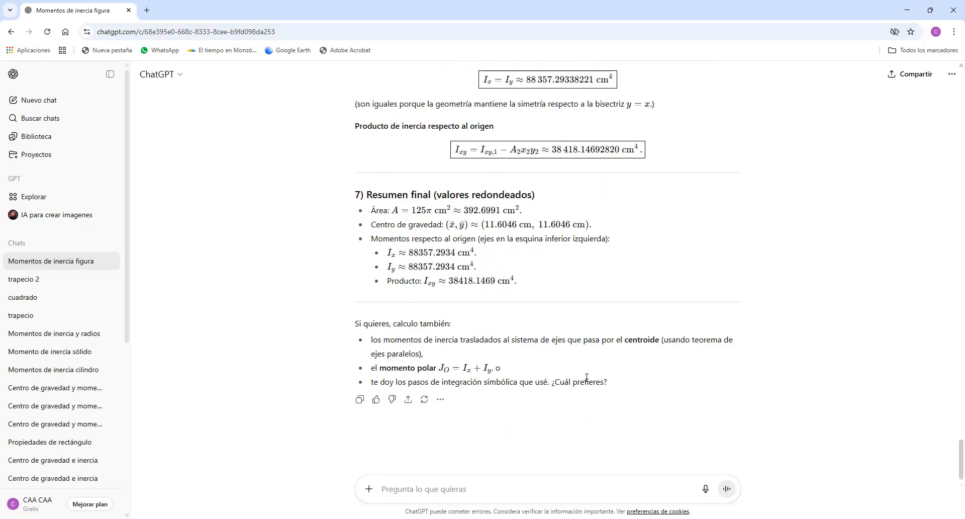
Ask ChatGPT "calcula los radios de giro" and check the radii of gyration about the x and y axes.
left_click(411, 488)
type("calcul")
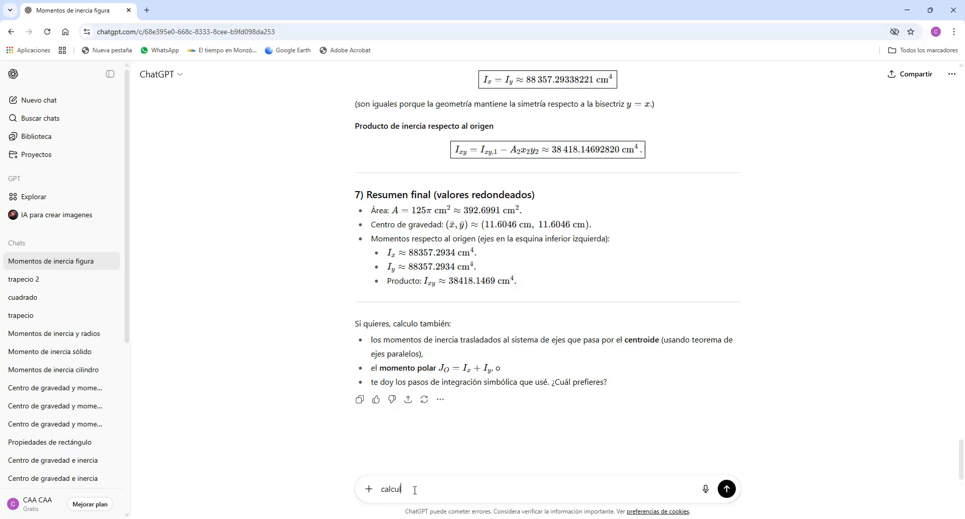
type("a los radios de giro")
left_click(728, 489)
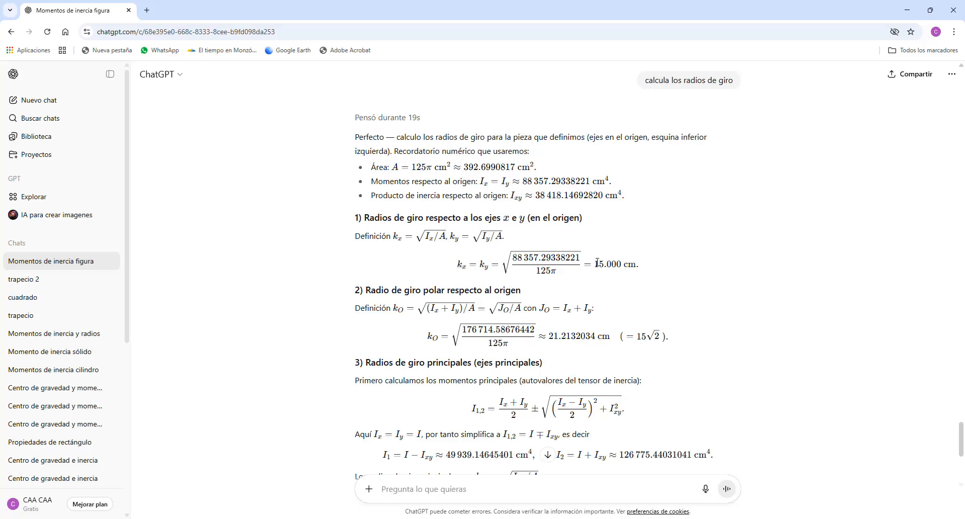
left_click_drag(595, 264, 639, 264)
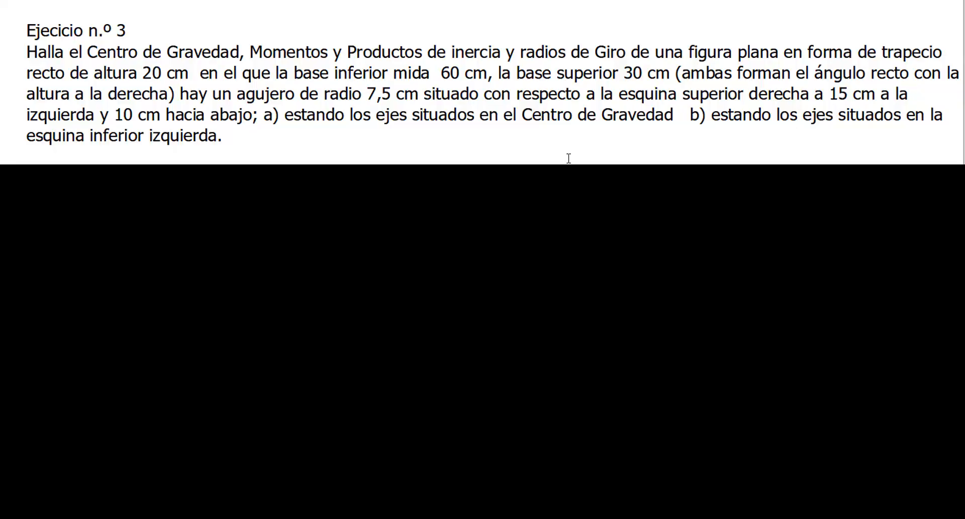
Read the Ejercicio n.º 3 statement about the right trapezoid with a 7,5 cm radius hole in the Writer document.
left_click_drag(29, 53, 948, 72)
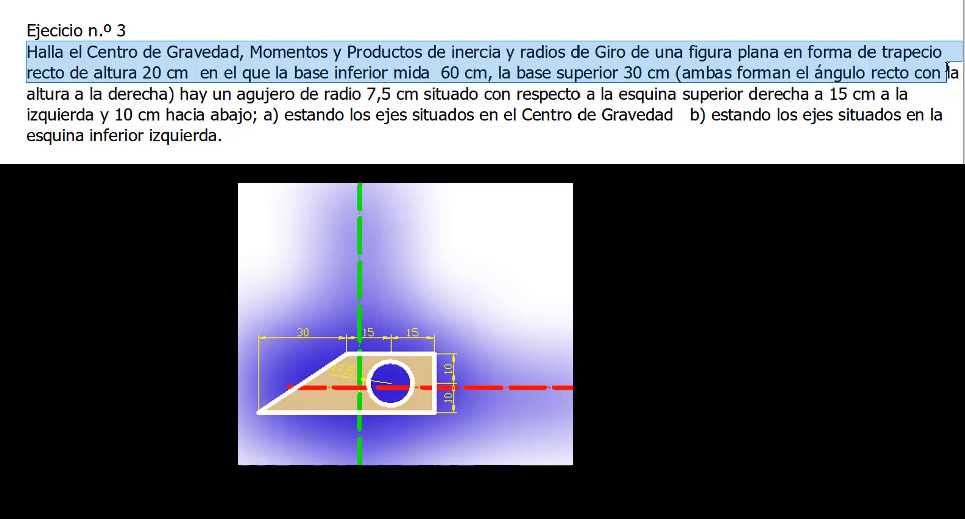
left_click_drag(948, 73, 877, 123)
left_click_drag(940, 127, 679, 122)
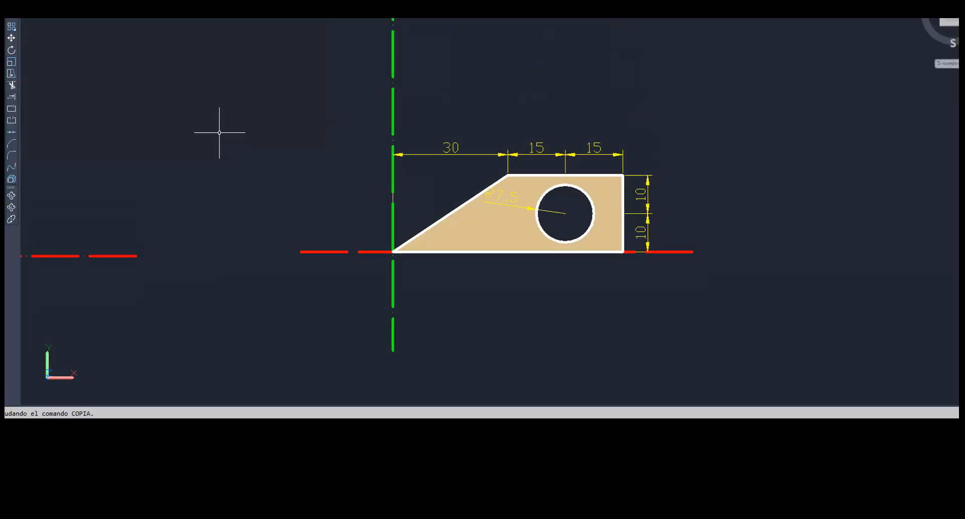
In AutoCAD, move the UCS origin to the trapezoid's lower-left corner, keeping the default axis direction.
type("scp")
key("Return")
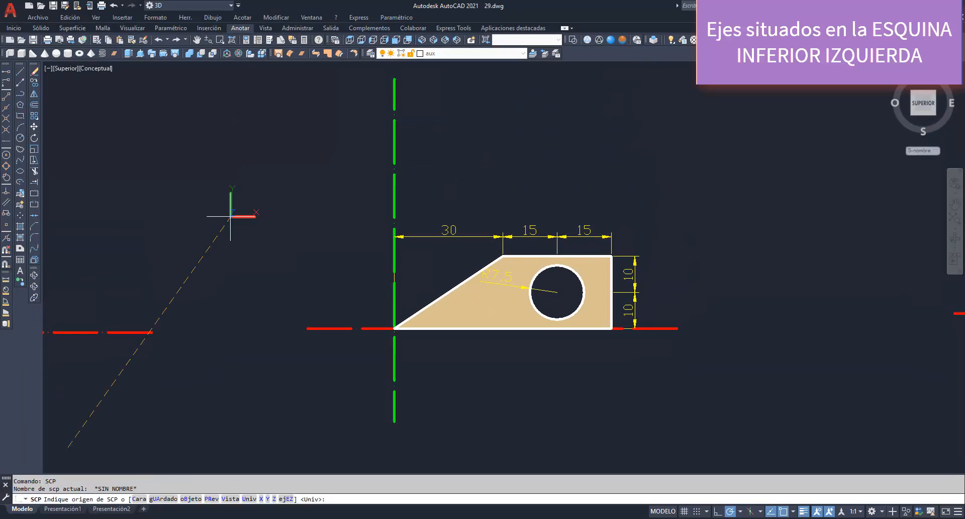
left_click(395, 328)
key("Return")
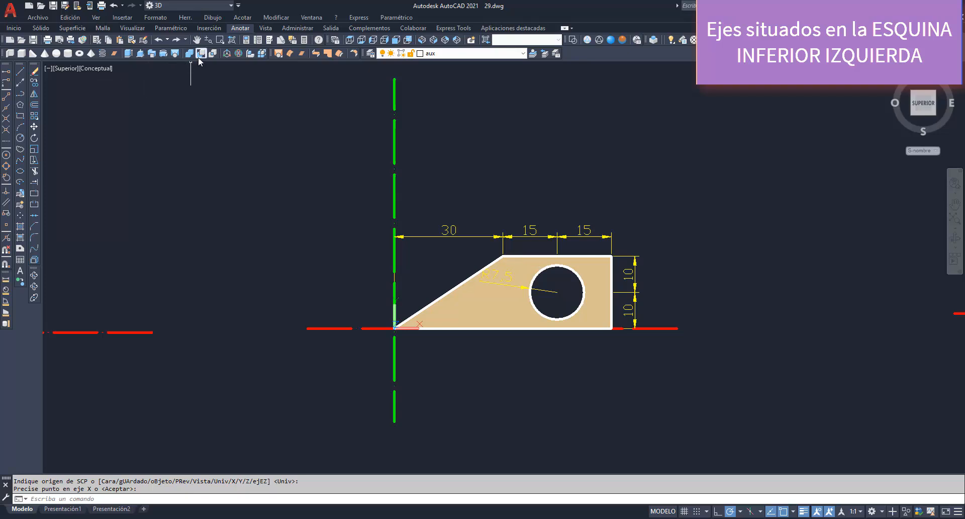
Query the mass properties of the trapezoid region with the circular hole about the lower-left corner axes.
left_click(185, 17)
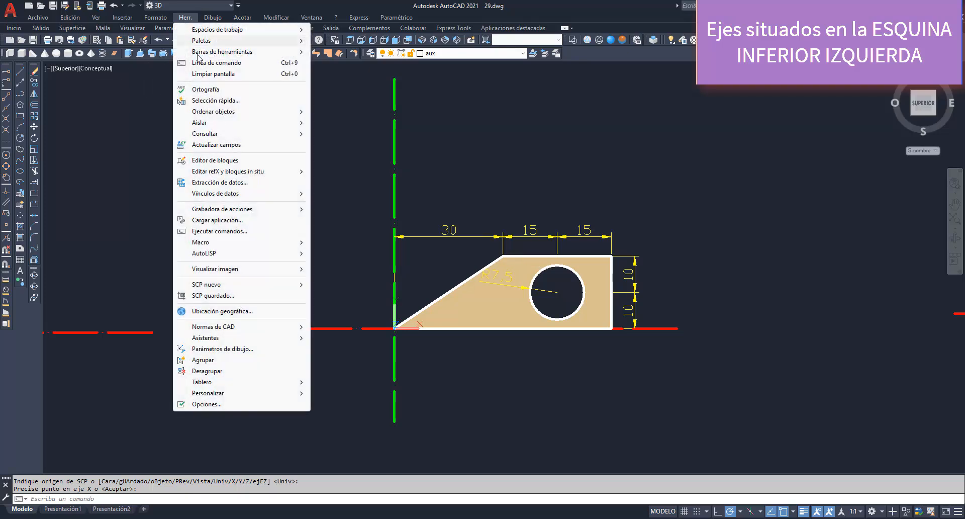
mouse_move(228, 138)
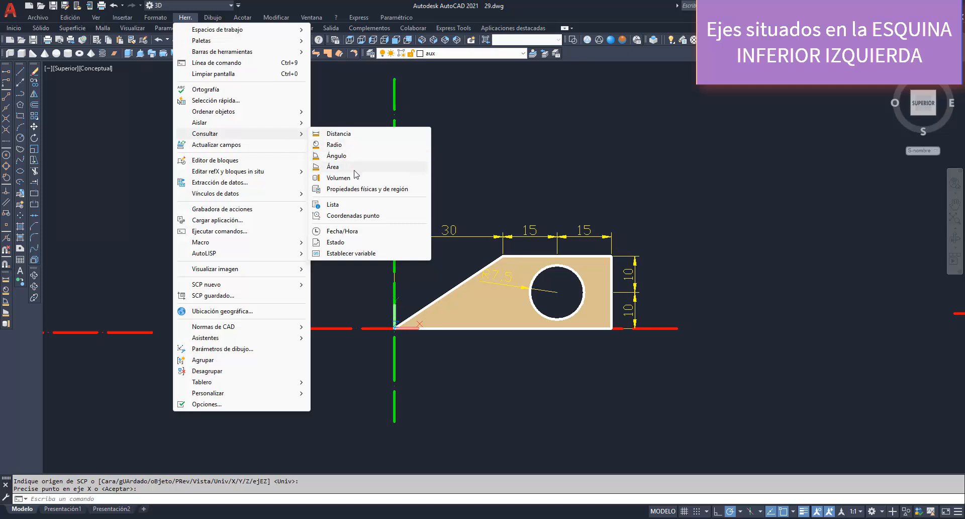
left_click(356, 189)
left_click(490, 290)
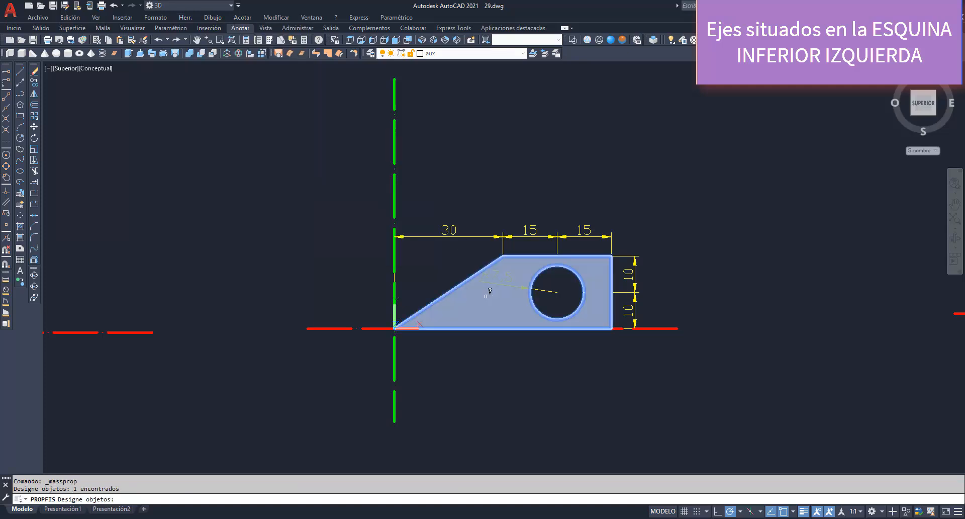
key("Return")
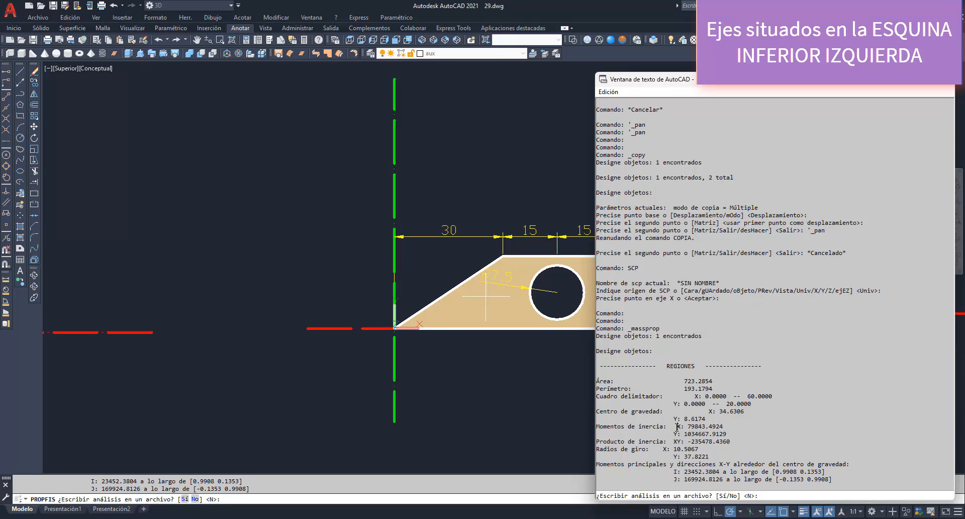
Examine the moments of inertia, product of inertia and radii of gyration listed for the trapezoid region in the AutoCAD text window.
left_click_drag(677, 426, 733, 434)
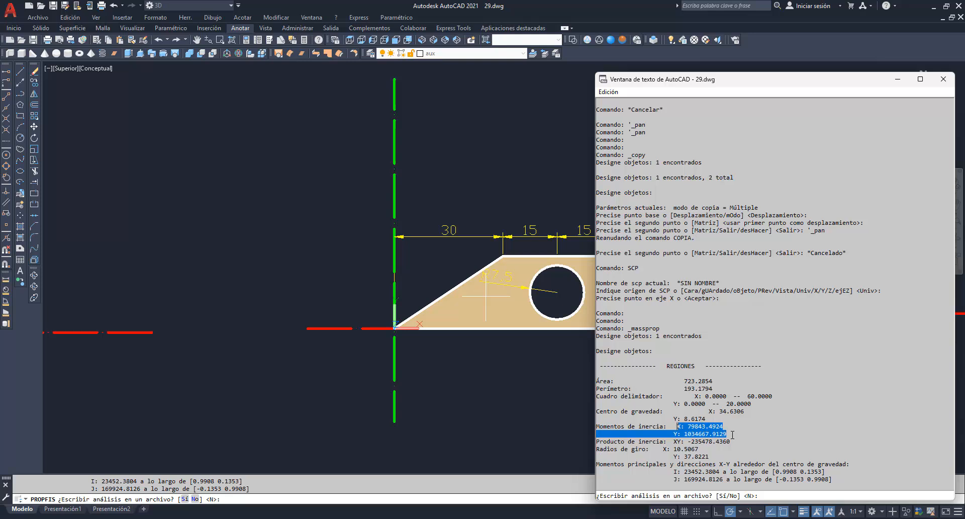
left_click_drag(733, 435, 733, 456)
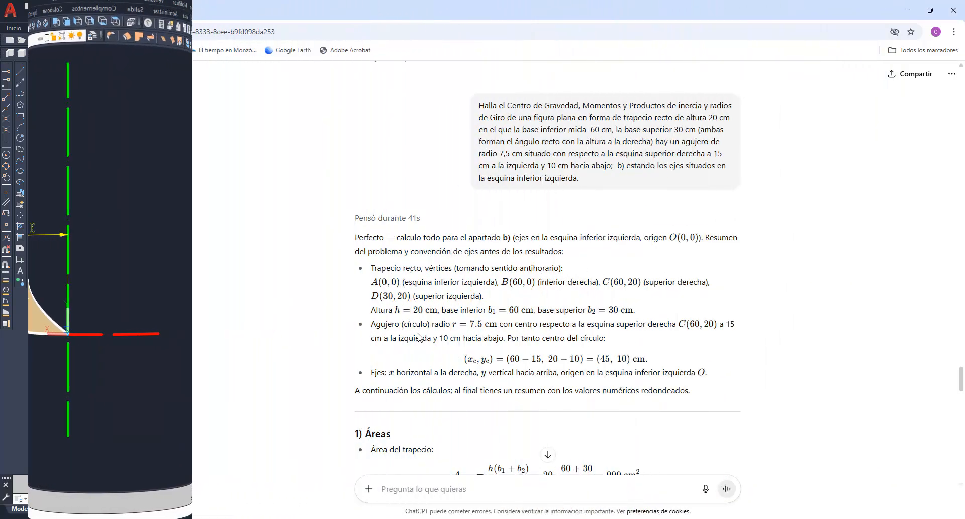
Switch to ChatGPT and review its net area and centre of gravity calculation for the trapezoid with axes at the lower-left corner.
scroll(602, 339, "down", 3)
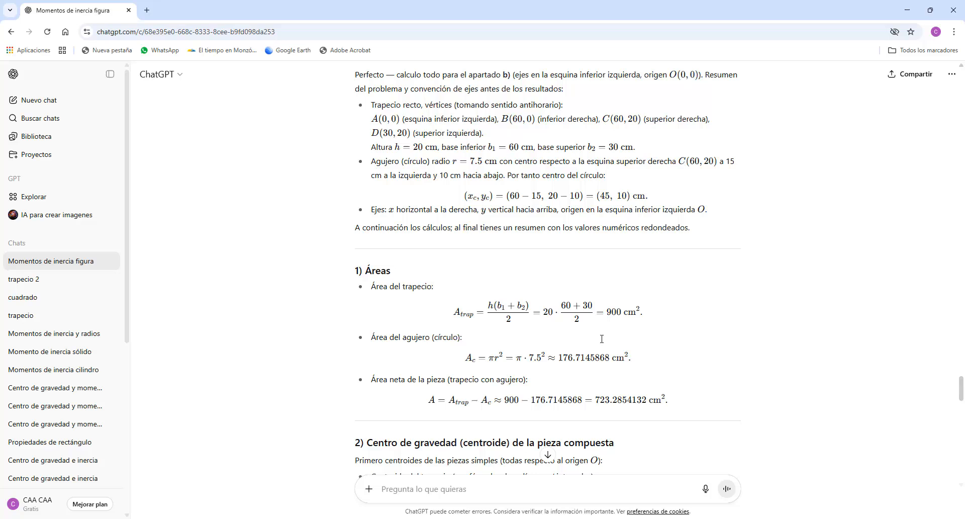
scroll(602, 339, "down", 2)
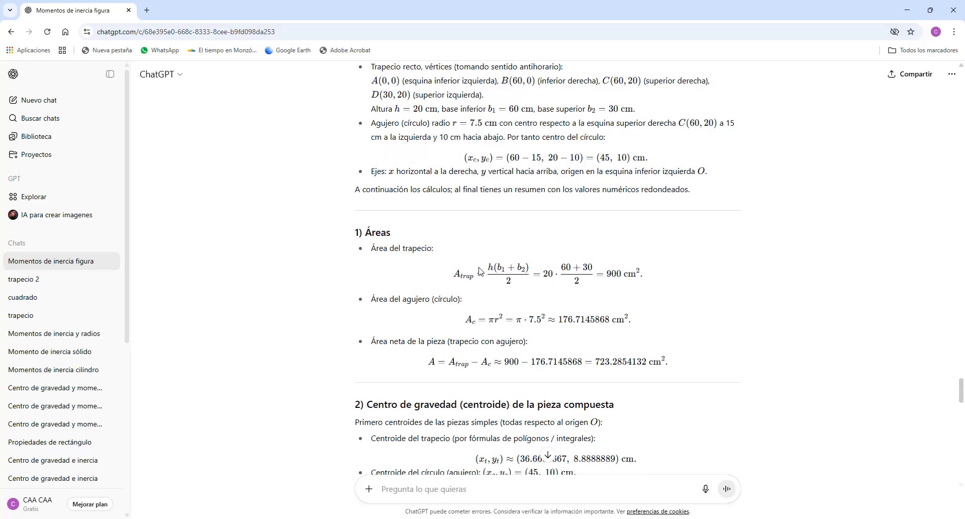
scroll(546, 324, "down", 1)
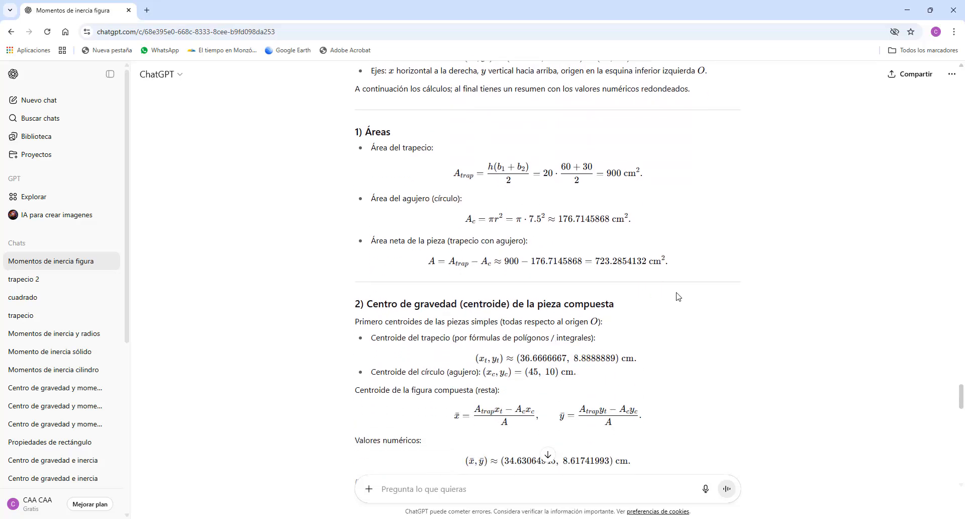
scroll(708, 236, "down", 4)
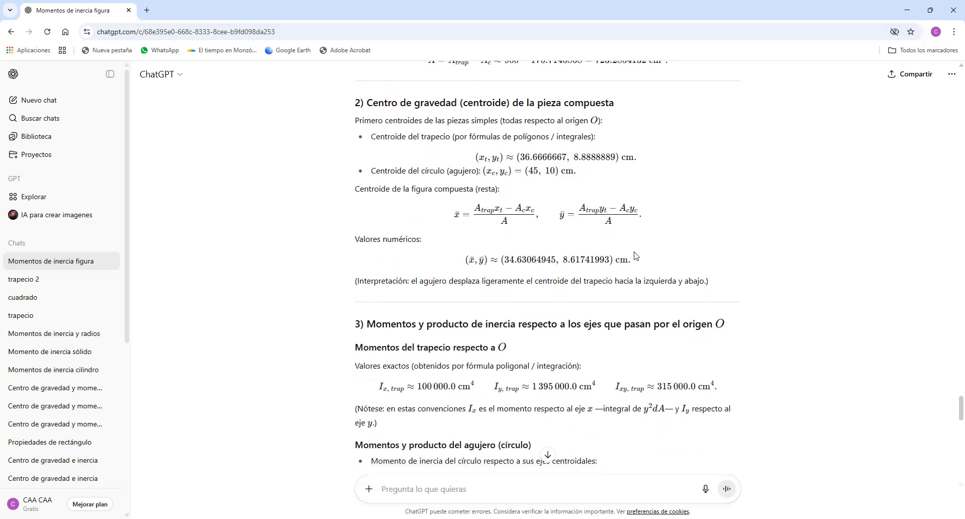
left_click_drag(502, 259, 586, 260)
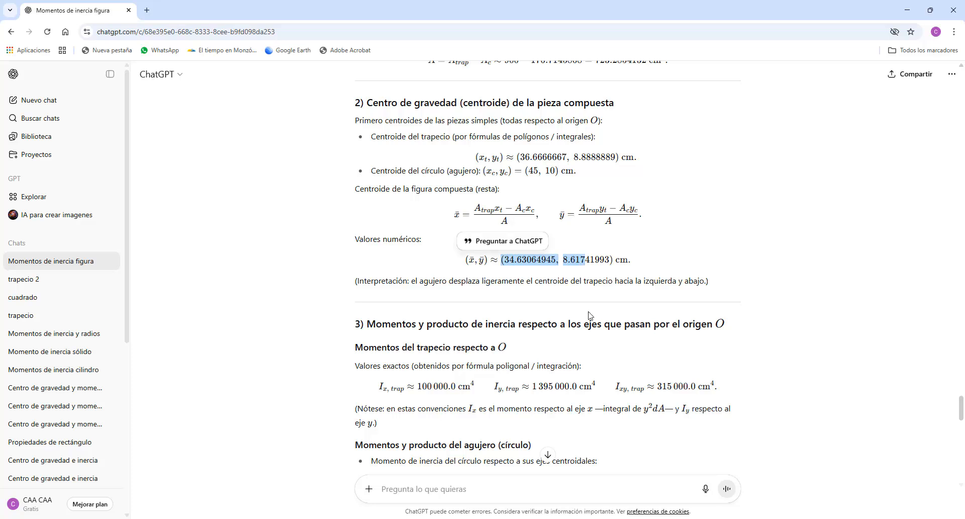
Review ChatGPT's moments and product of inertia of the trapezoid minus the circle about the origin.
scroll(591, 316, "down", 2)
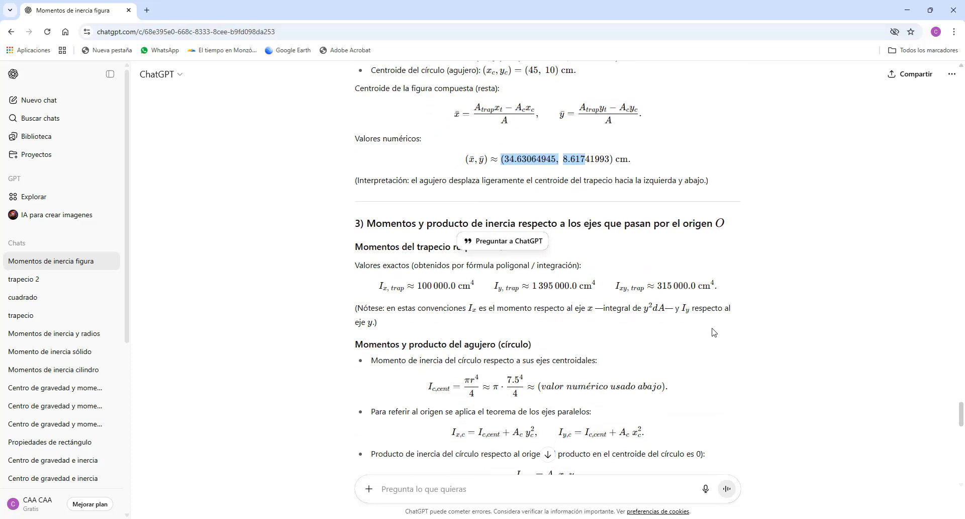
scroll(714, 332, "down", 2)
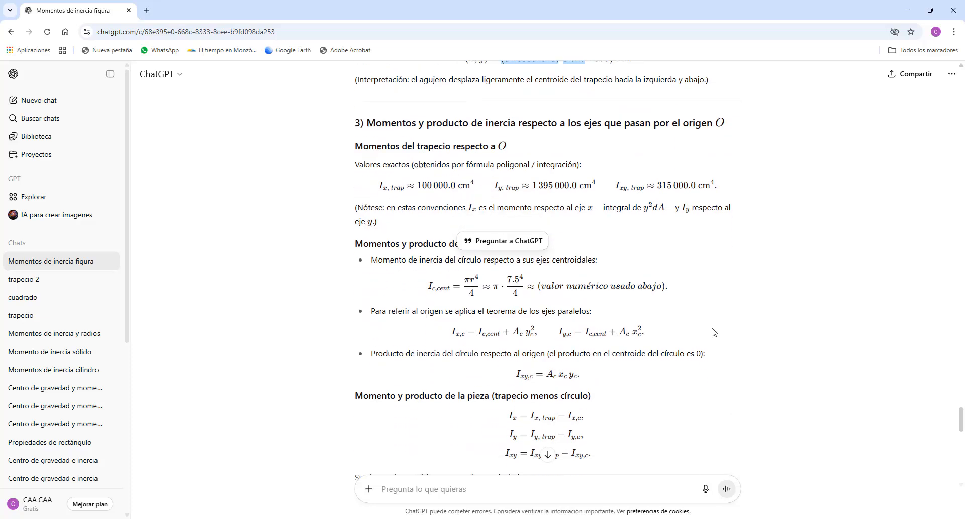
scroll(714, 332, "down", 3)
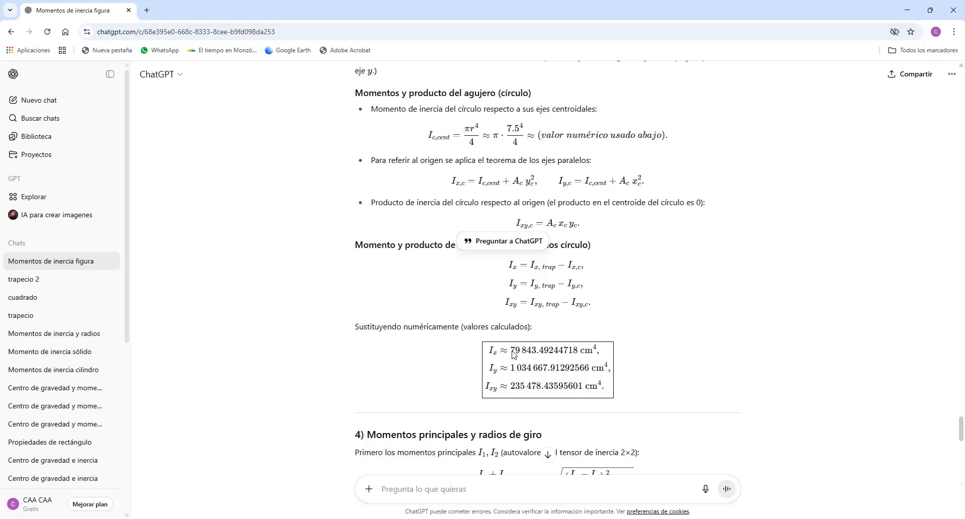
left_click(524, 371)
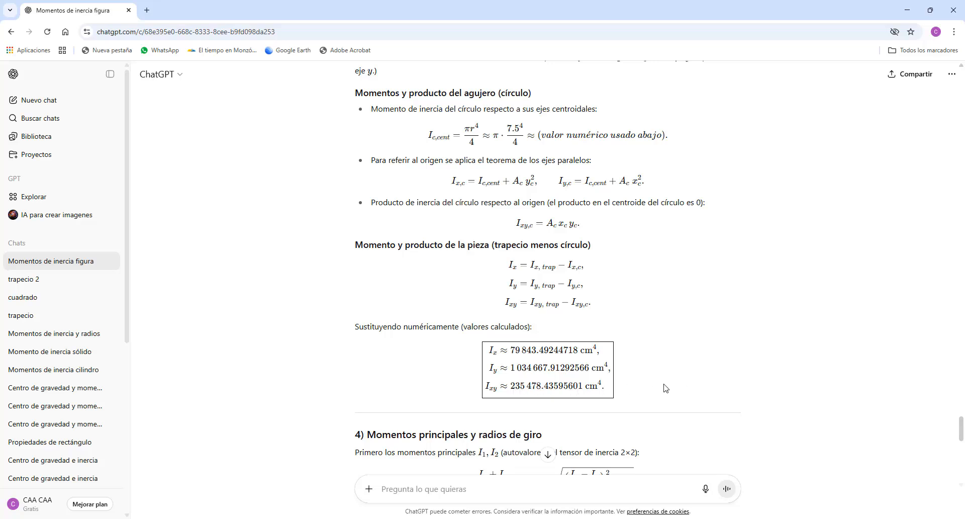
Check ChatGPT's principal moments, radii of gyration about the x and y axes, and the final summary of rounded values.
scroll(665, 388, "down", 4)
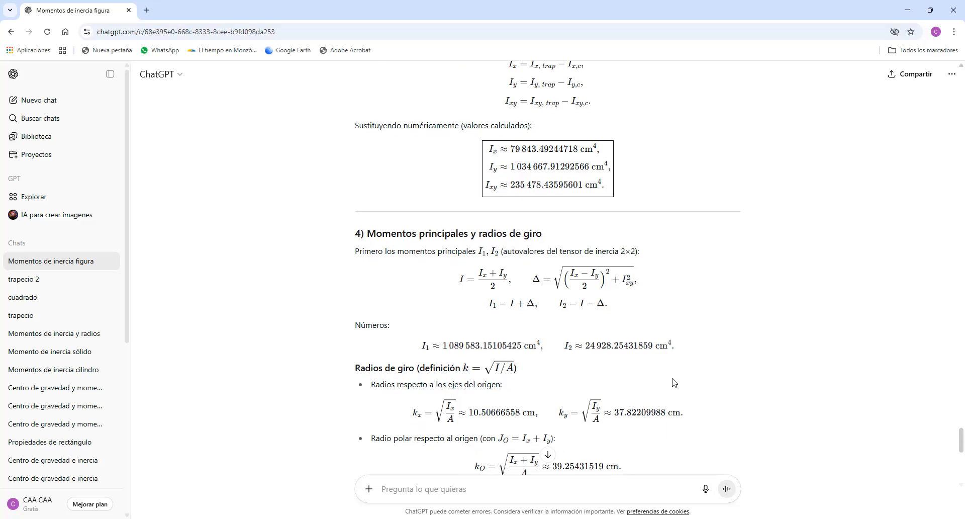
scroll(674, 383, "down", 1)
scroll(674, 383, "down", 1)
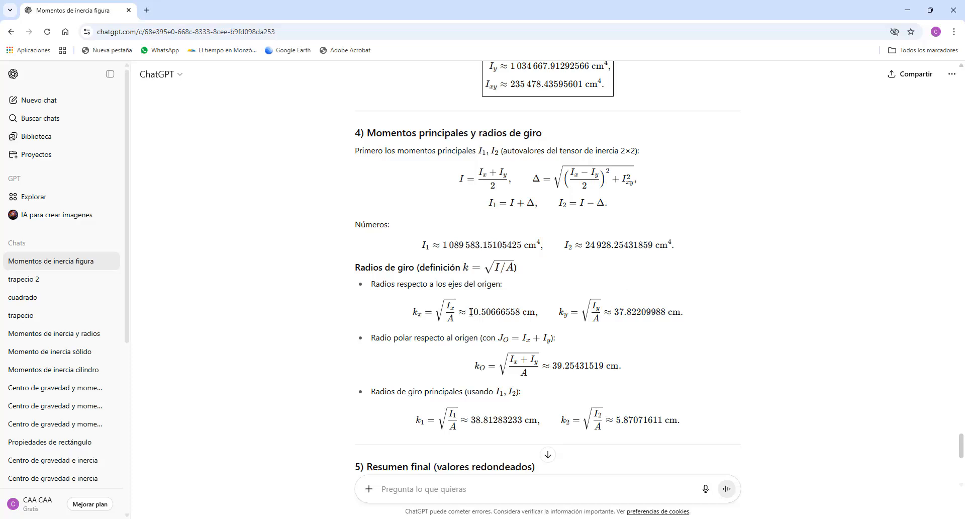
left_click_drag(477, 312, 487, 313)
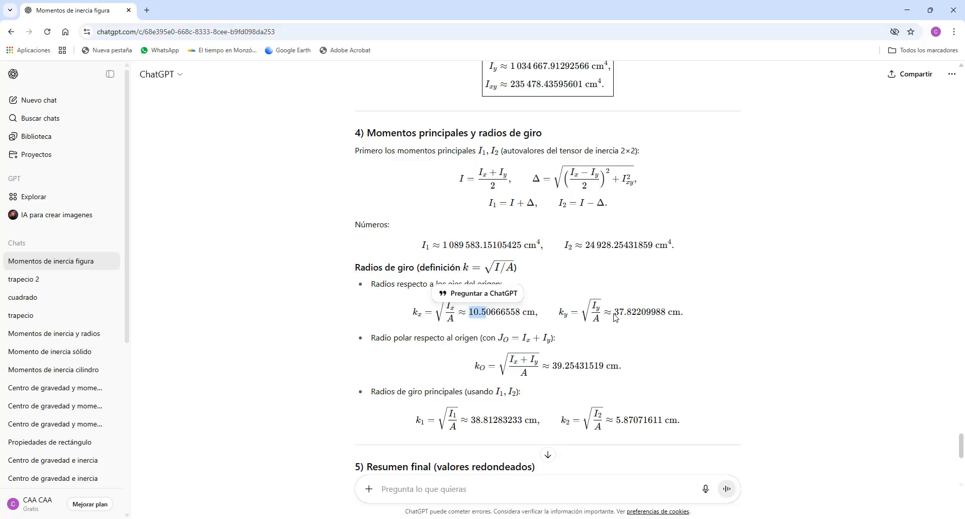
left_click_drag(616, 312, 633, 311)
scroll(653, 322, "down", 2)
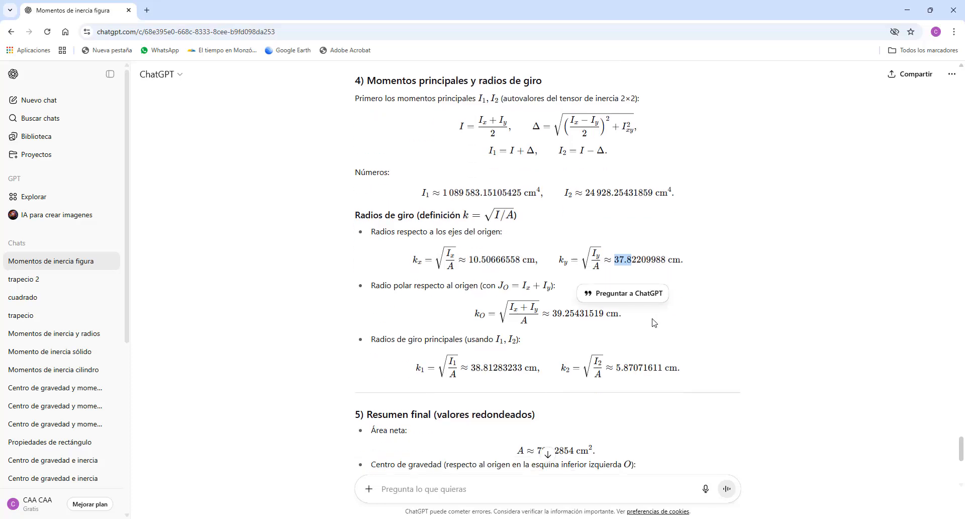
scroll(714, 318, "down", 2)
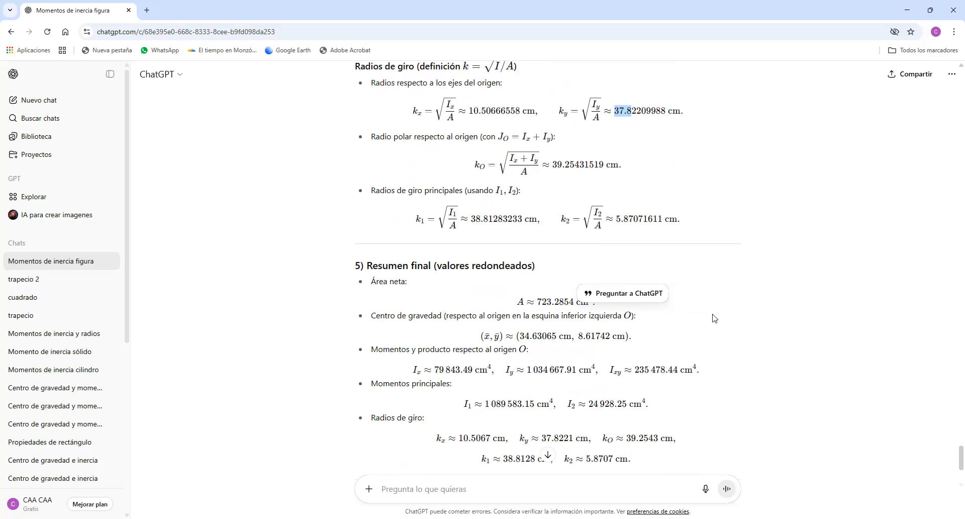
scroll(714, 318, "down", 2)
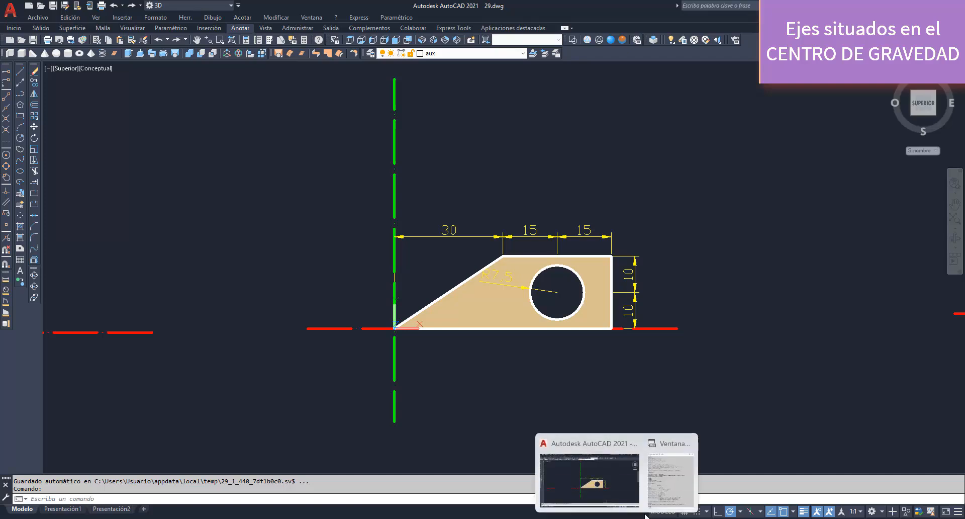
Back in AutoCAD, consult the mass properties text and place a point at the region's centre of gravity, 34.6,8.6.
left_click(664, 484)
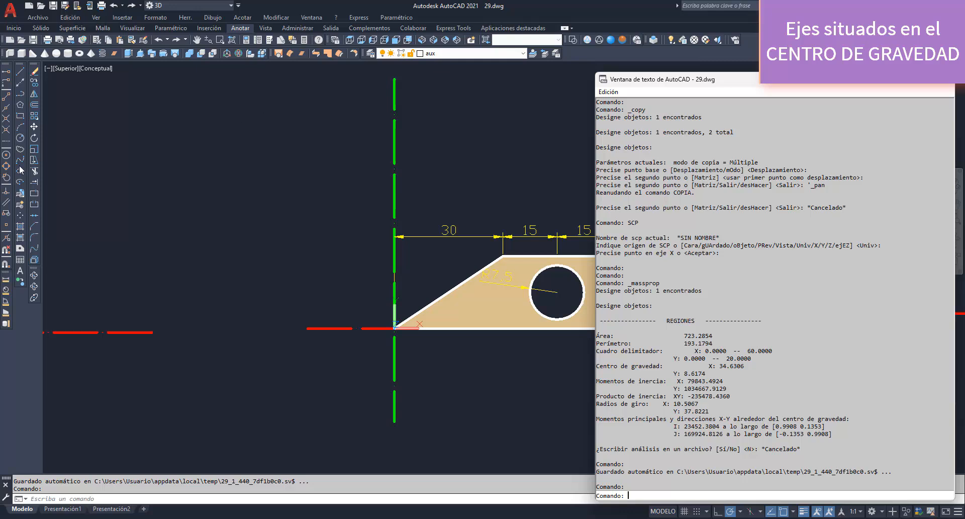
left_click(20, 216)
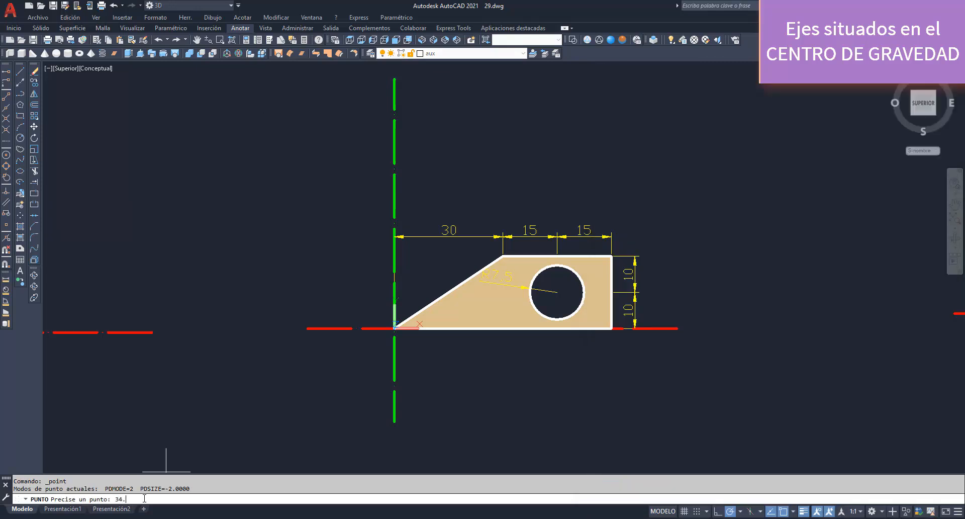
type("34.6,8.6")
key("Return")
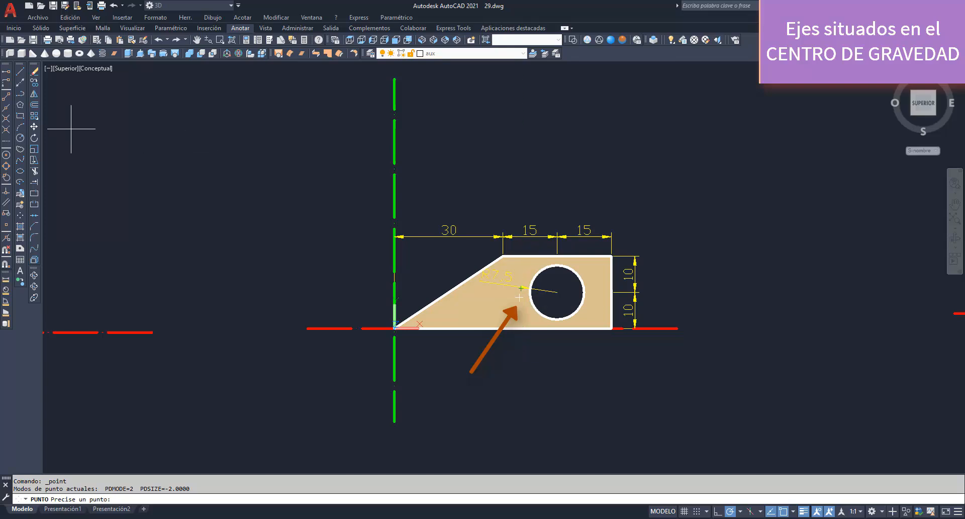
Move the green vertical and red horizontal axis lines from the trapezoid's lower-left corner to the centre-of-gravity point, using the node snap.
left_click(34, 127)
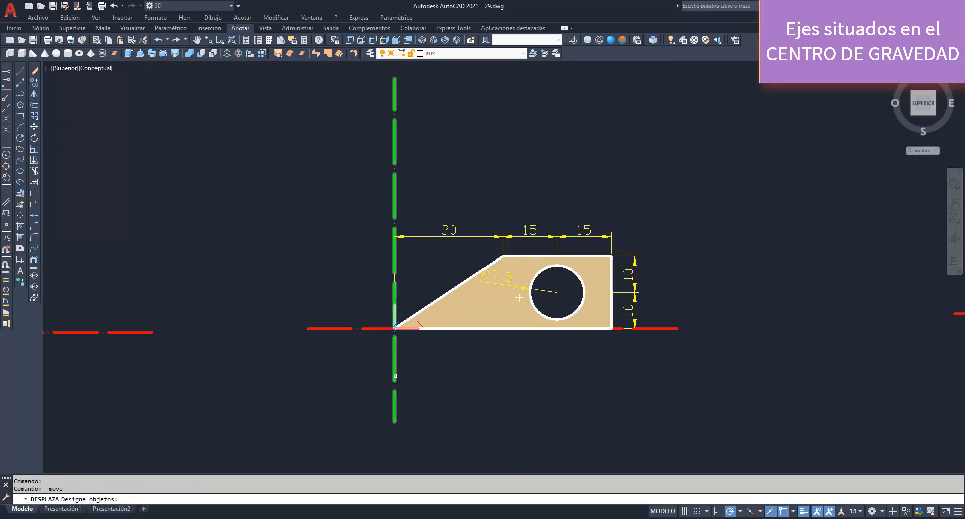
left_click(394, 352)
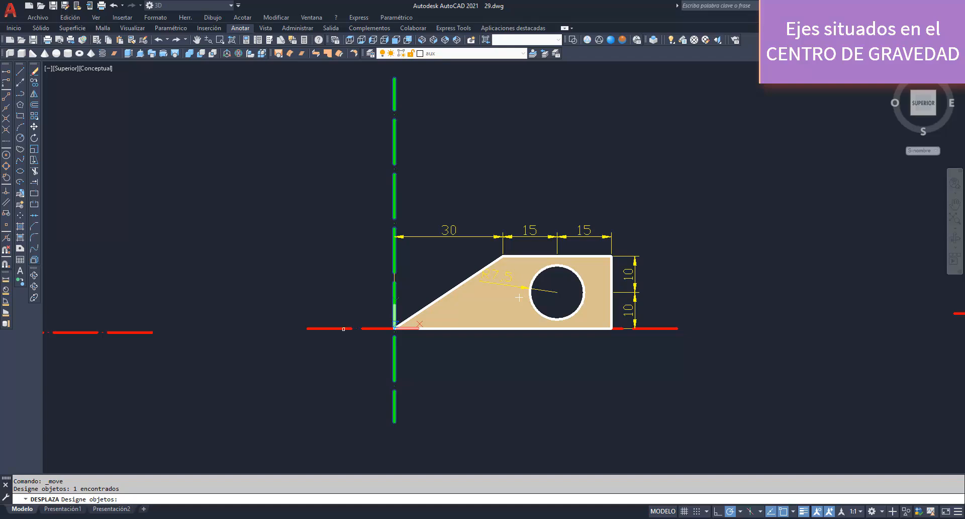
left_click(344, 328)
key("Return")
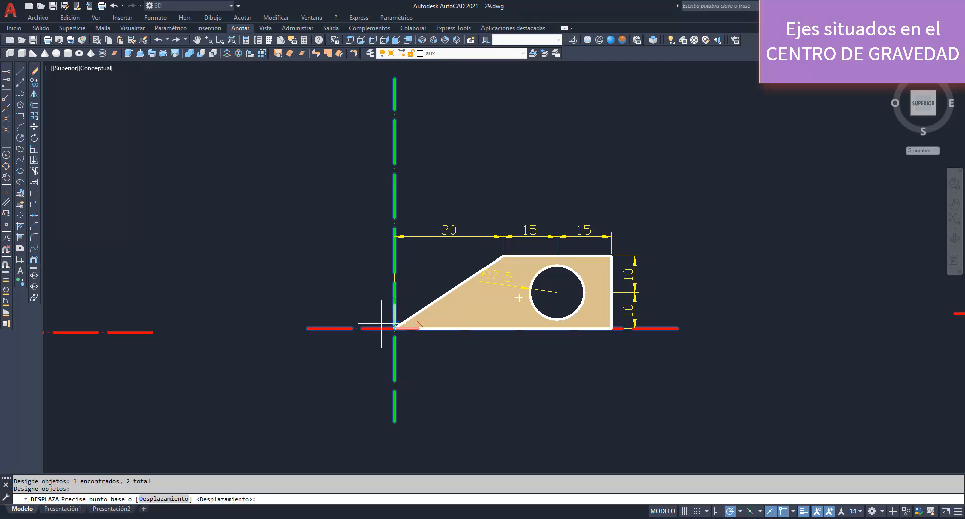
left_click(395, 328)
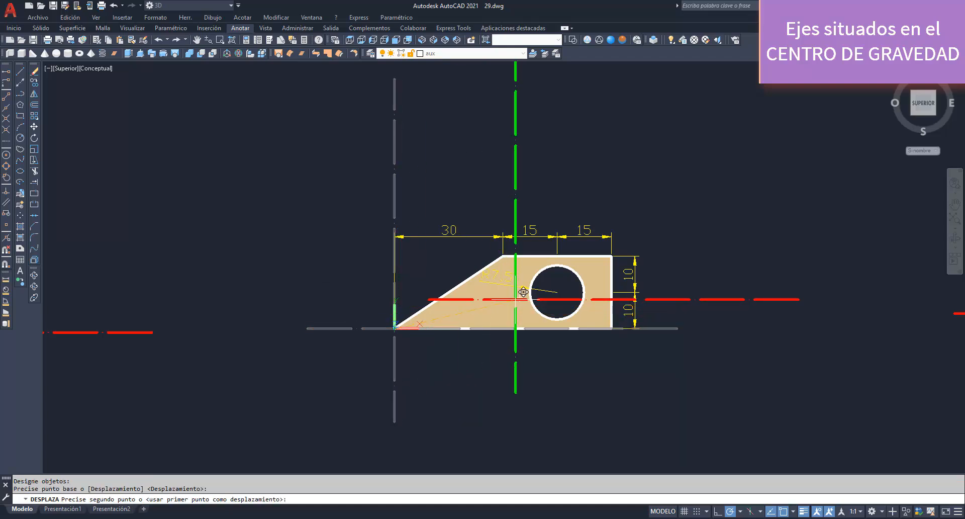
left_click(35, 226)
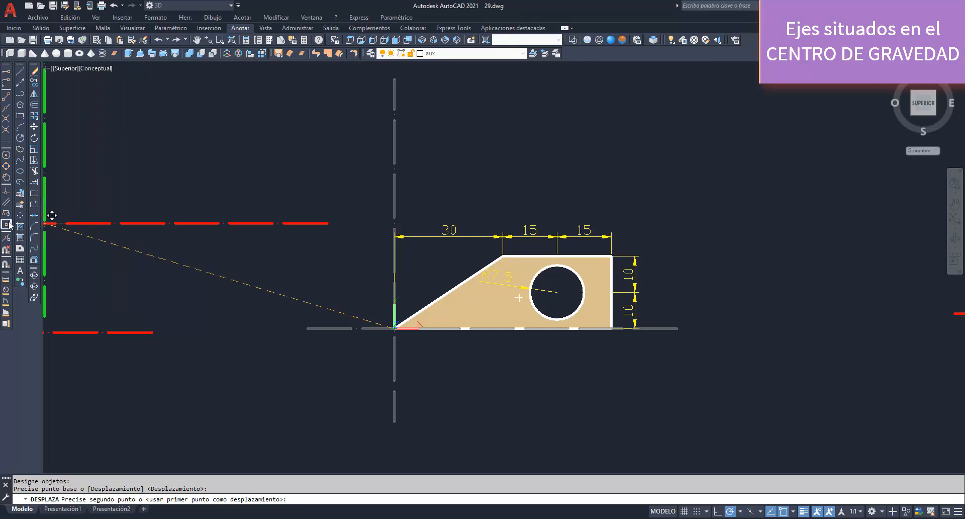
left_click(527, 289)
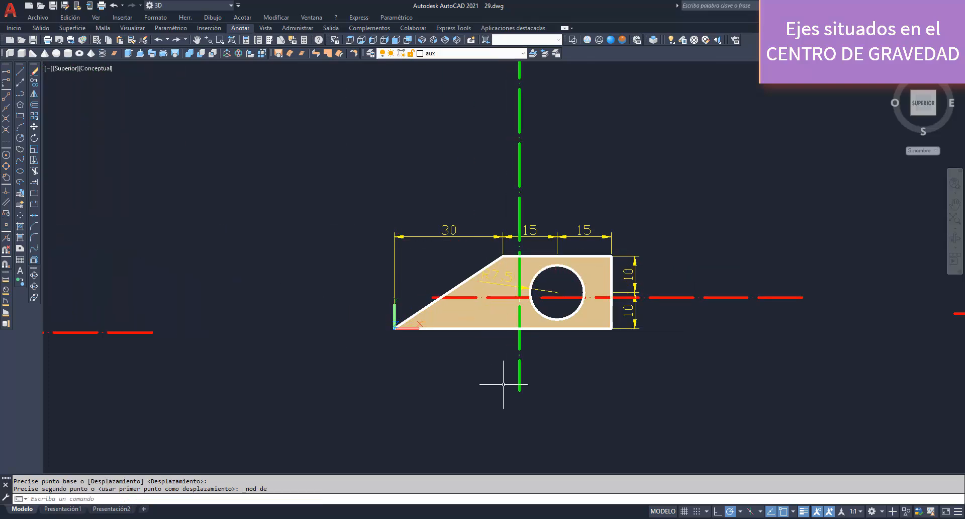
Move the UCS origin to the intersection of the axes at the centre of gravity, keeping the default axis direction.
type("scp")
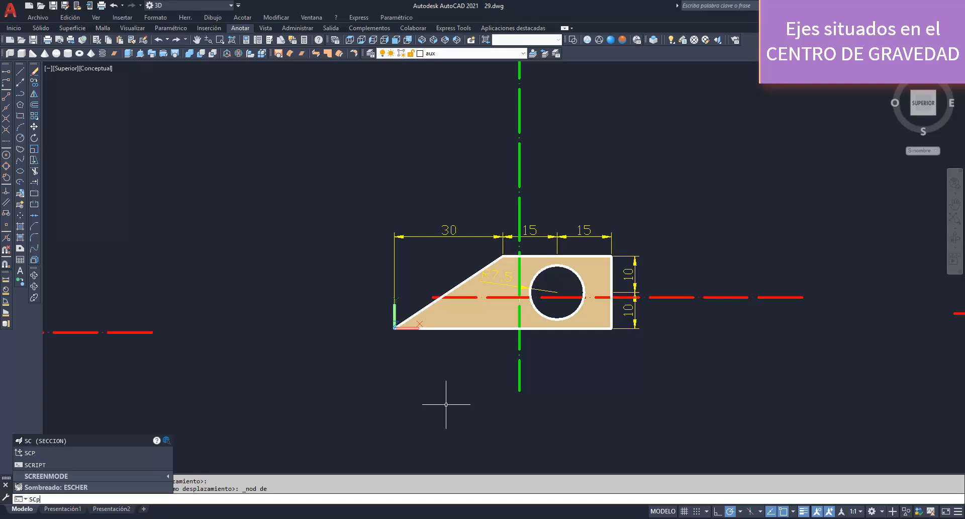
key("Return")
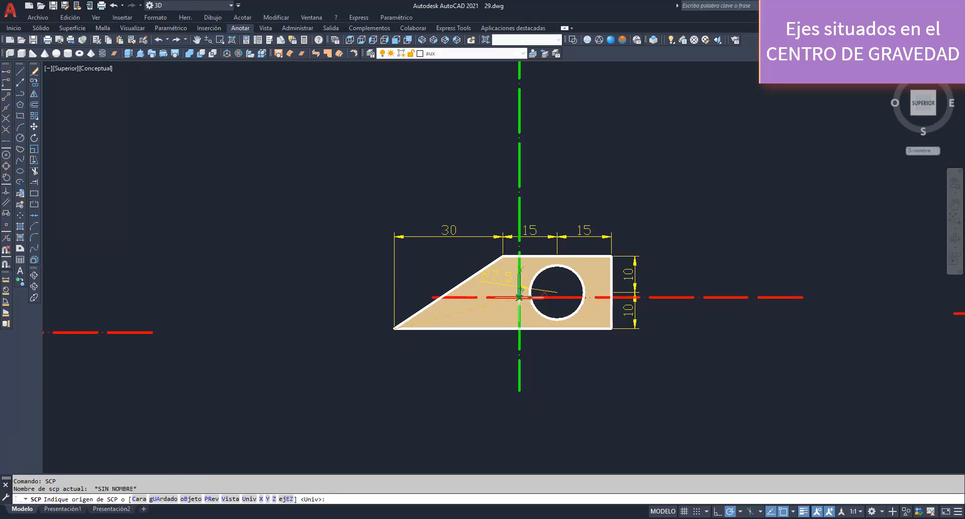
left_click(519, 297)
key("Return")
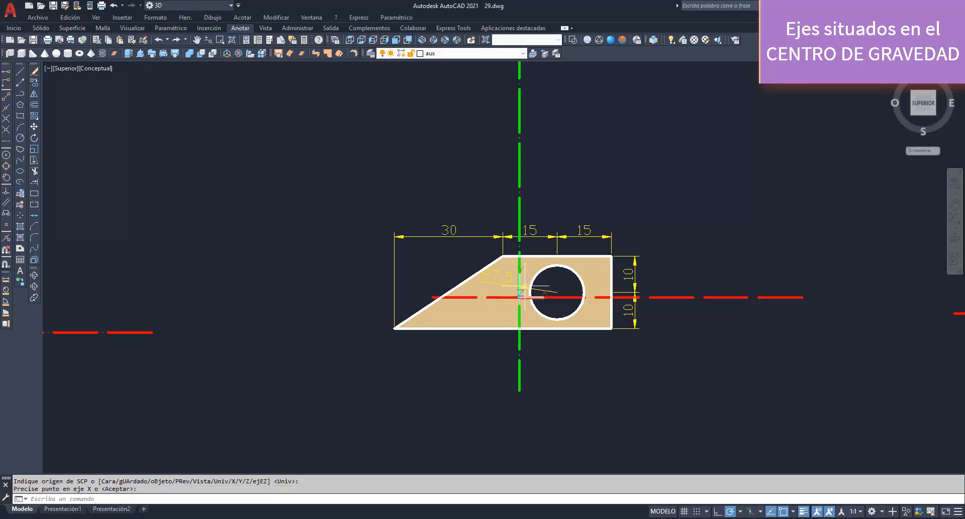
Query the mass properties of the trapezoid region about the centre-of-gravity axes and check its moments and product of inertia.
left_click(182, 17)
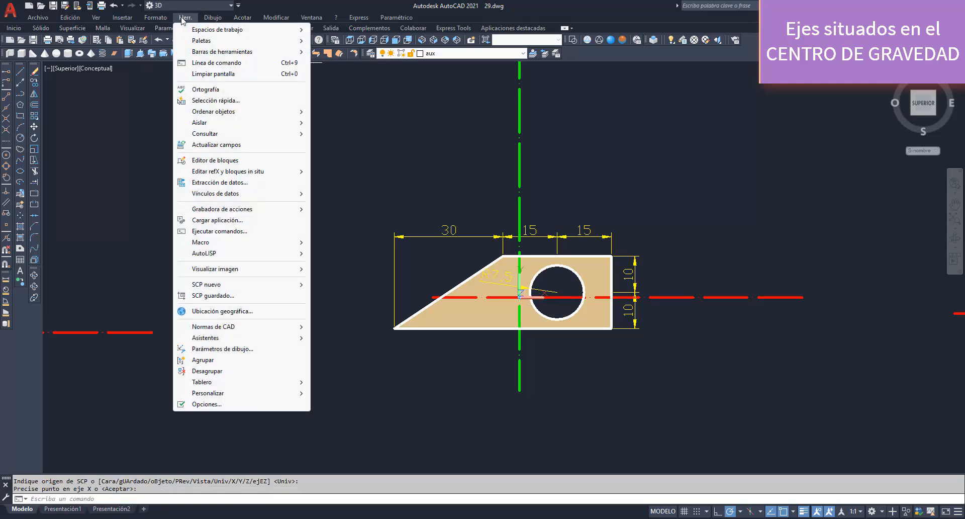
mouse_move(216, 136)
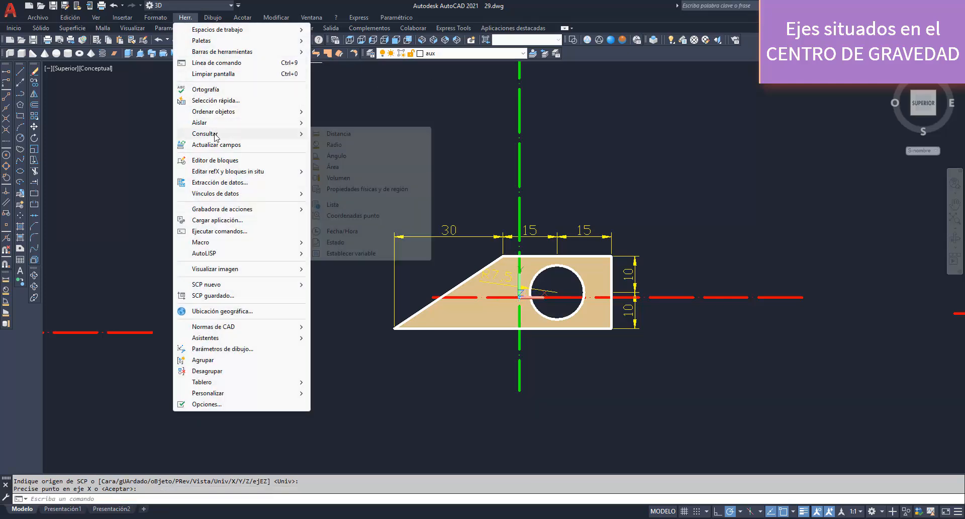
left_click(358, 190)
left_click(462, 306)
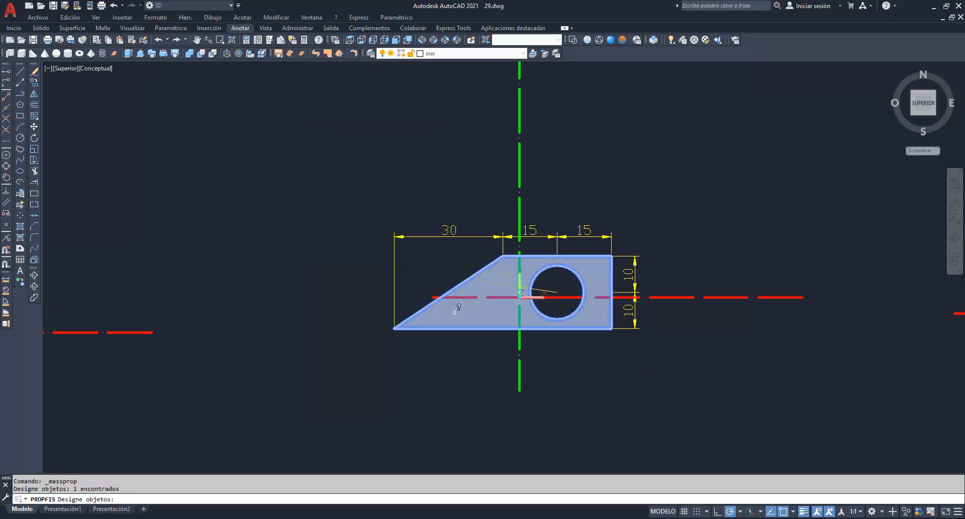
key("Return")
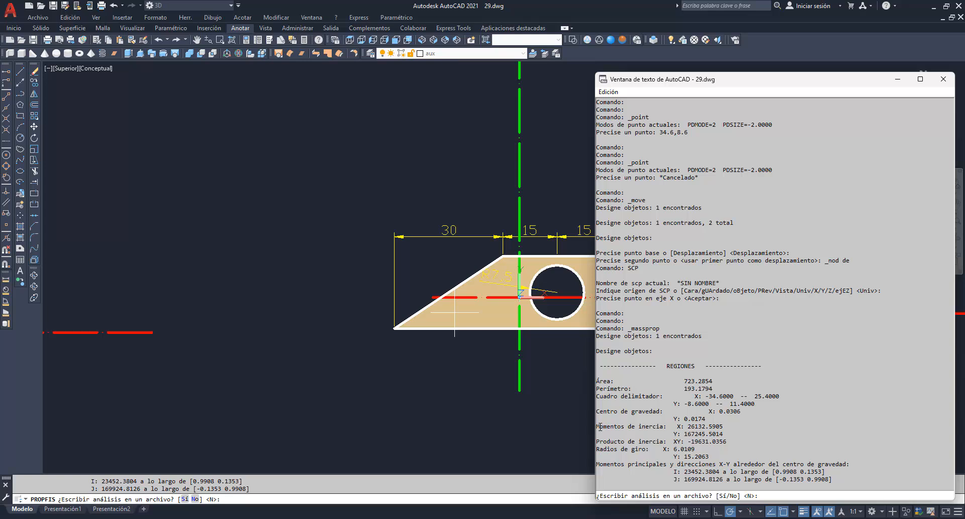
left_click_drag(599, 426, 734, 433)
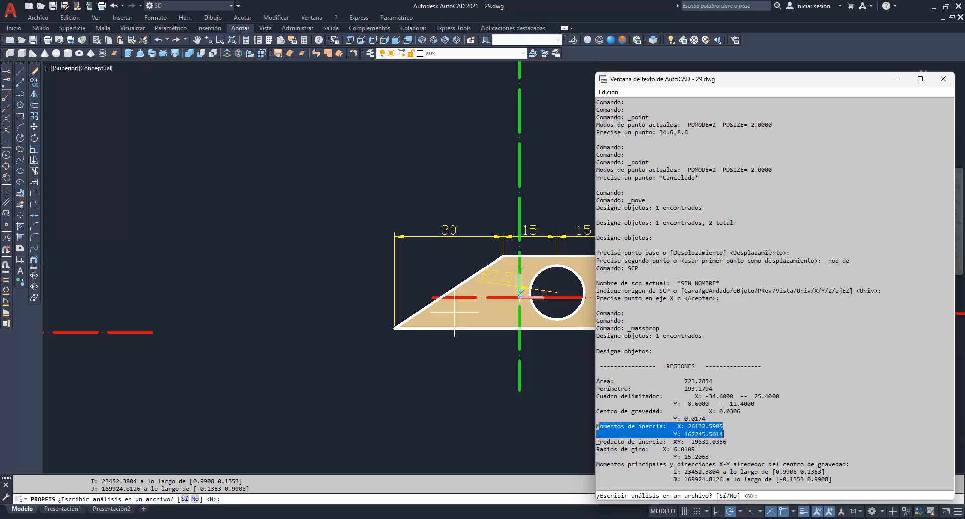
left_click_drag(598, 441, 731, 441)
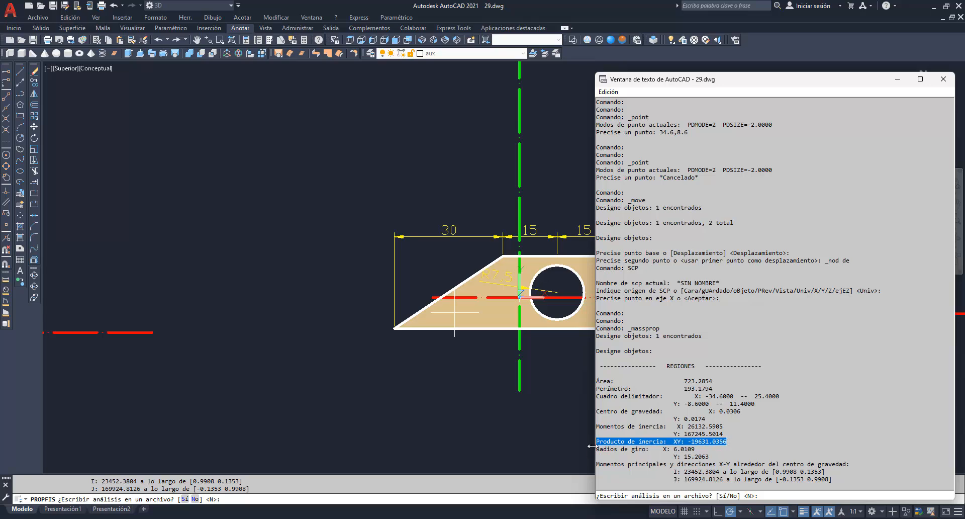
Check the trapezoid's radii of gyration, switch to ChatGPT, and submit the trapezoid prompt with part b) removed.
left_click_drag(598, 449, 703, 451)
left_click_drag(703, 451, 715, 456)
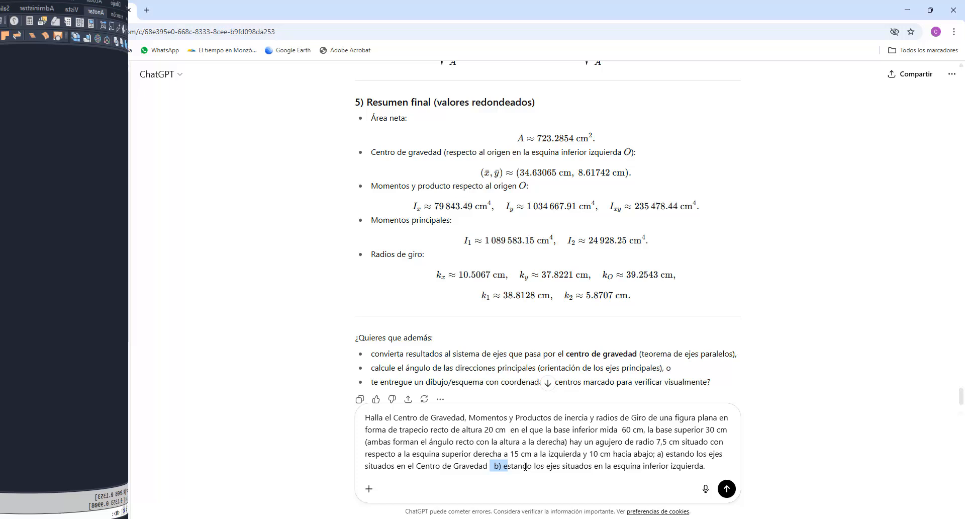
left_click_drag(491, 465, 712, 464)
key("BackSpace")
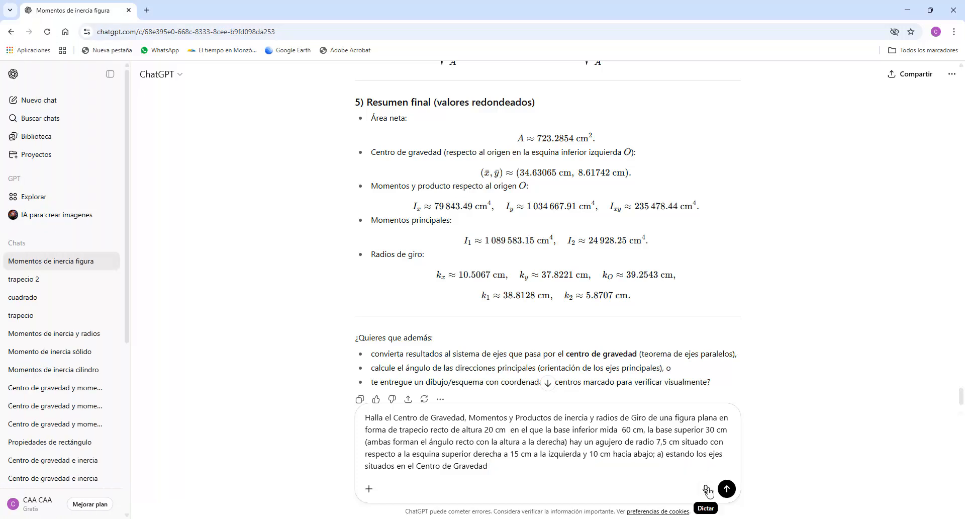
left_click(727, 489)
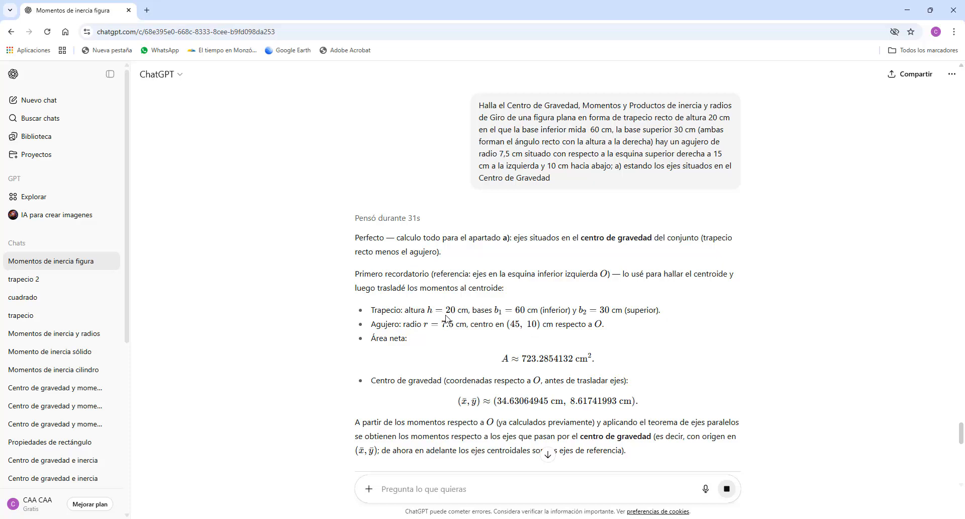
Examine ChatGPT's centroidal moments, product of inertia, principal moments and radii of gyration for the trapezoid.
scroll(446, 318, "down", 3)
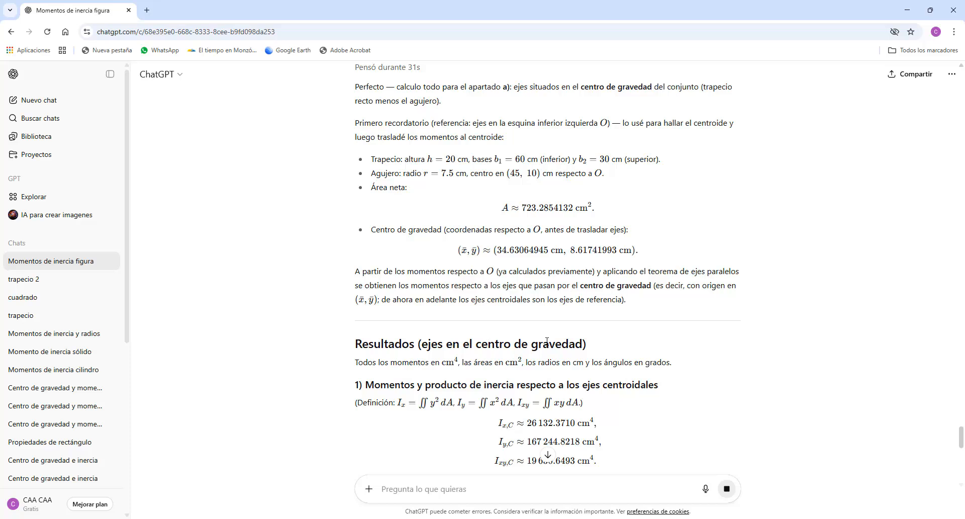
scroll(547, 341, "down", 2)
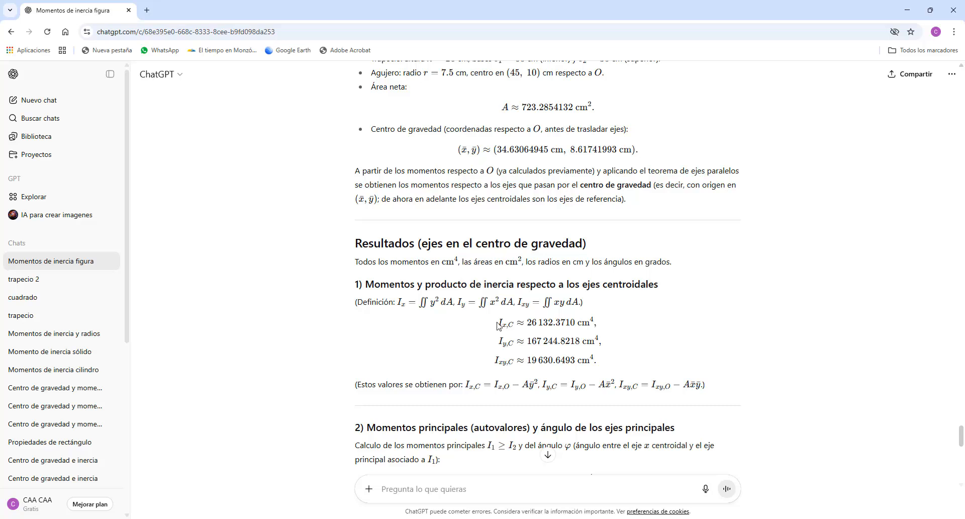
left_click_drag(498, 324, 604, 324)
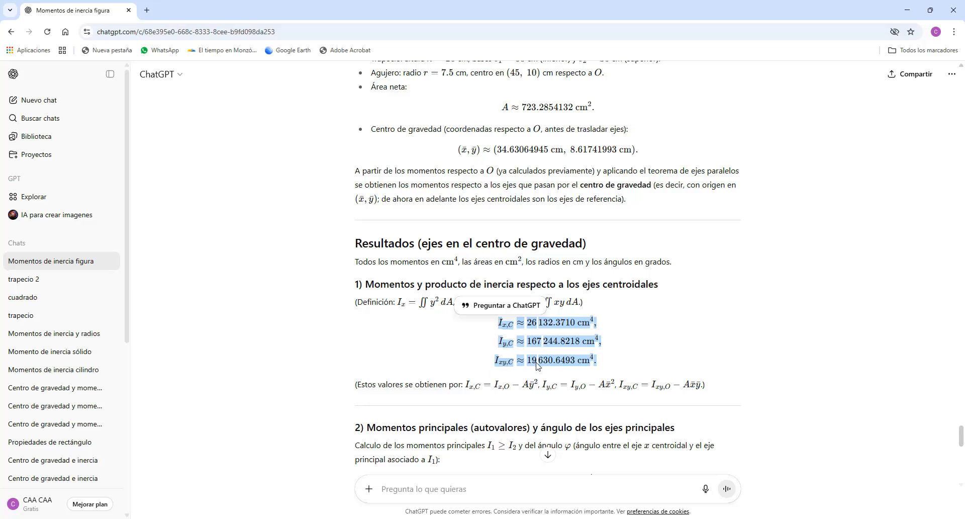
scroll(701, 347, "down", 3)
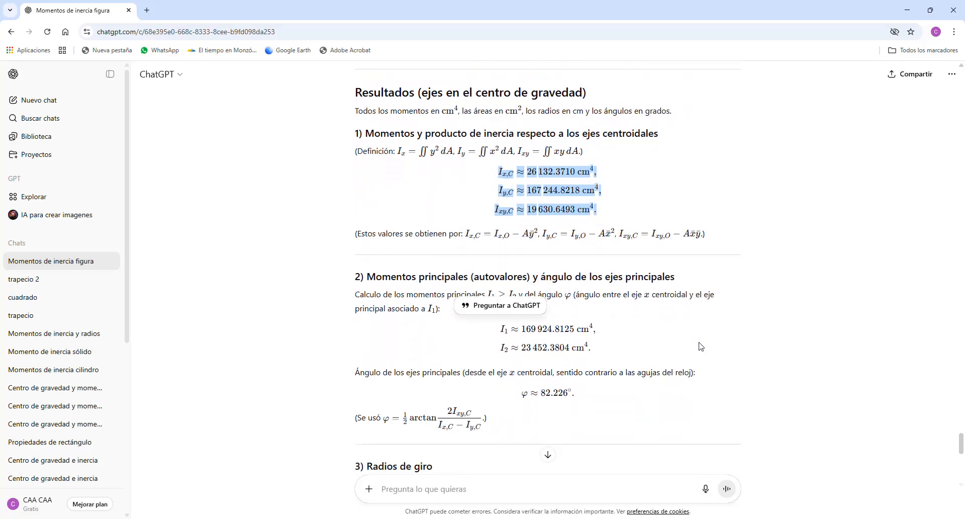
scroll(701, 347, "down", 6)
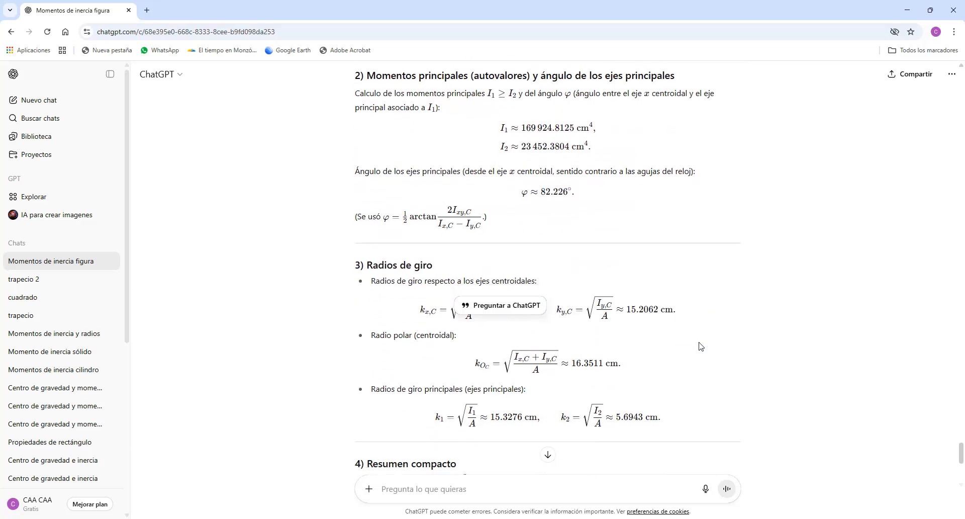
scroll(701, 347, "down", 2)
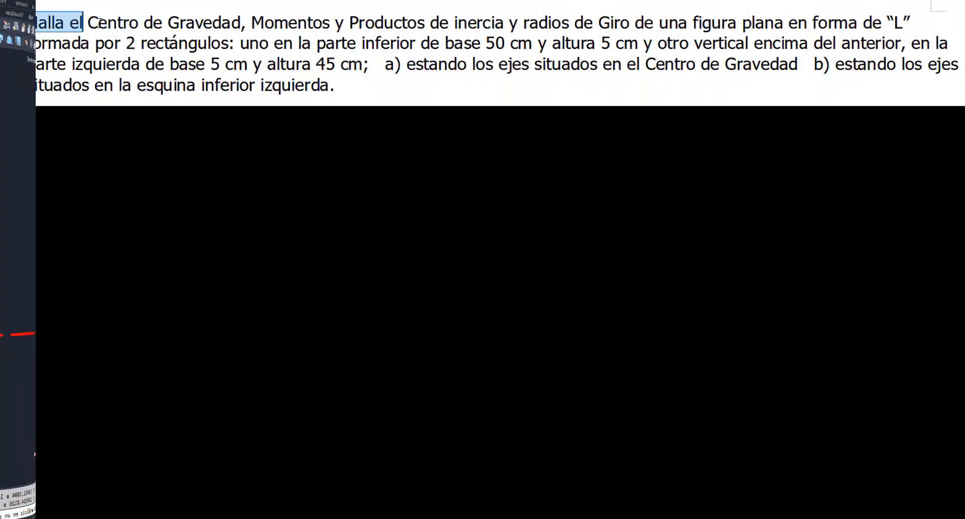
Read the exercise statement for the L-shaped figure and bring the L into view in AutoCAD.
left_click_drag(101, 21, 393, 66)
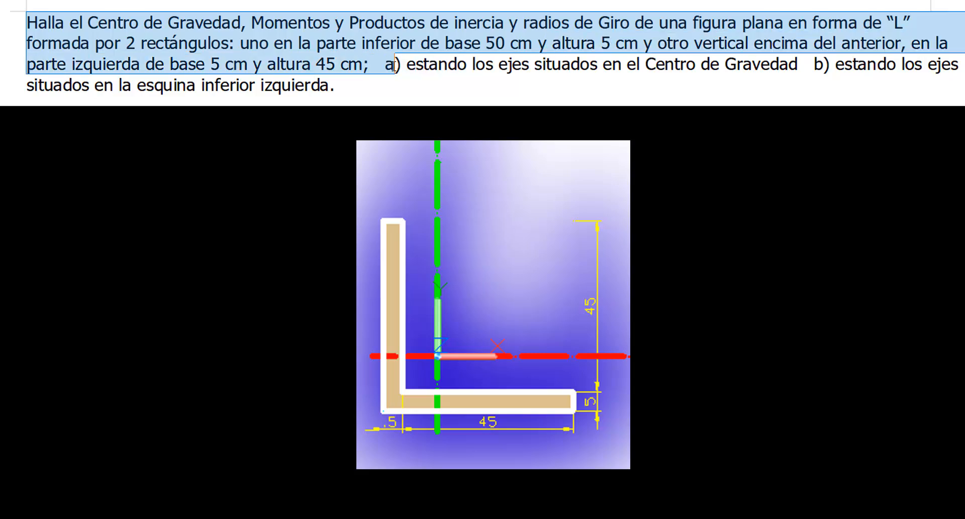
left_click(418, 92)
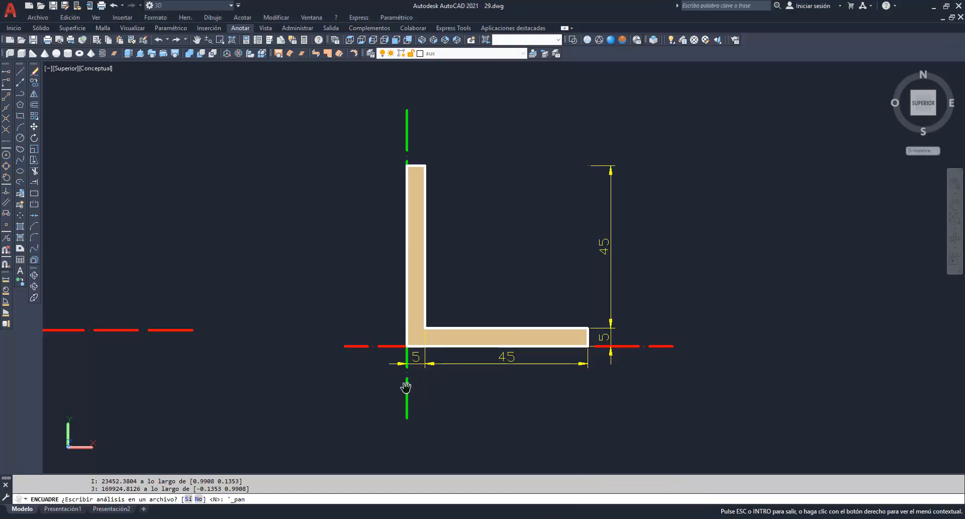
right_click(480, 122)
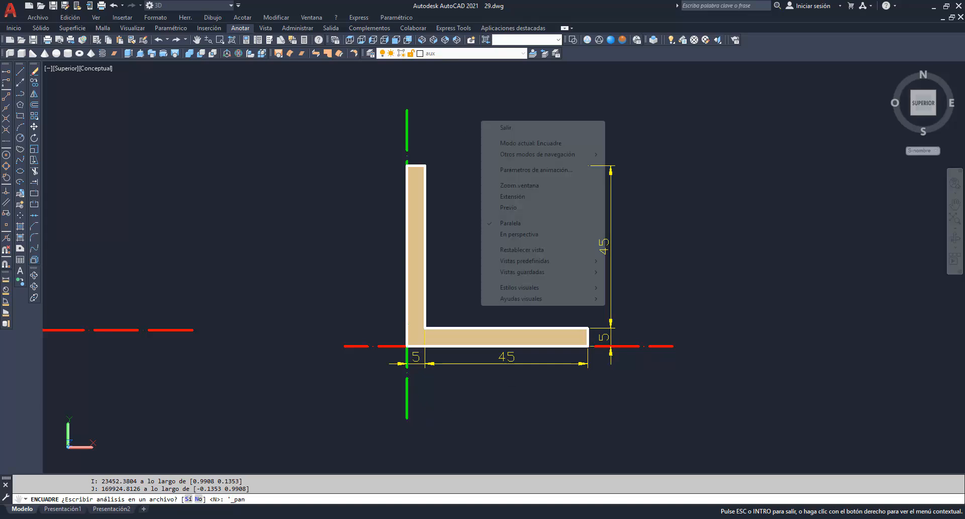
left_click(506, 129)
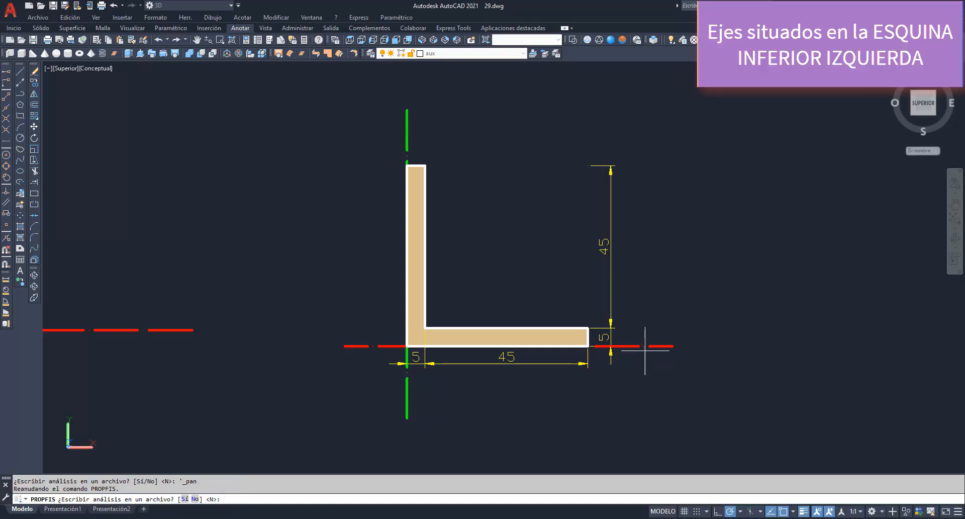
End the pending mass properties query and move the UCS origin to the L's lower-left corner, keeping the default axis direction.
type("scp")
key("Return")
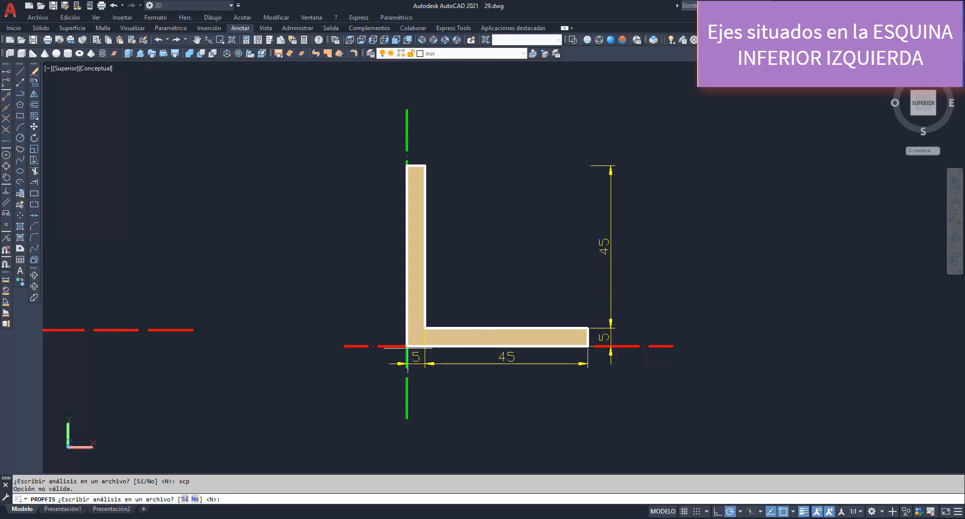
key("Escape")
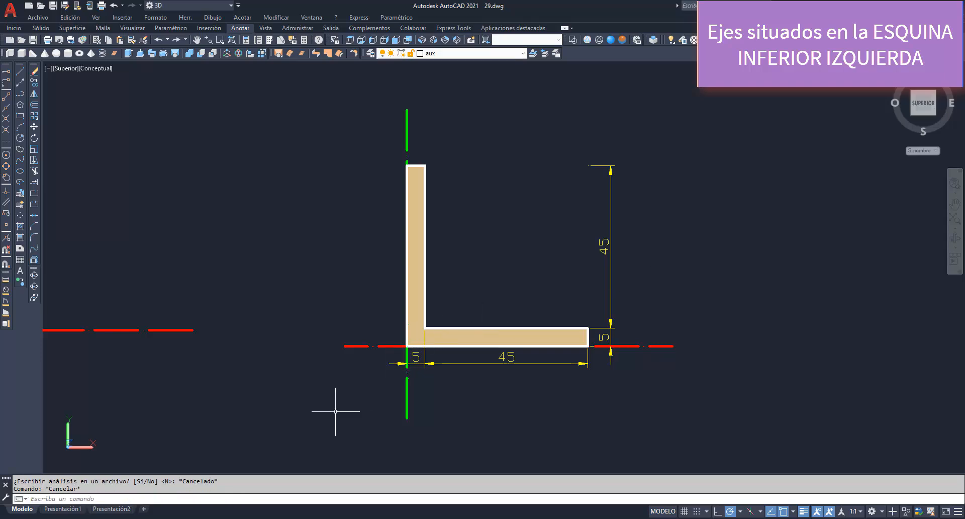
type("SCp")
key("Return")
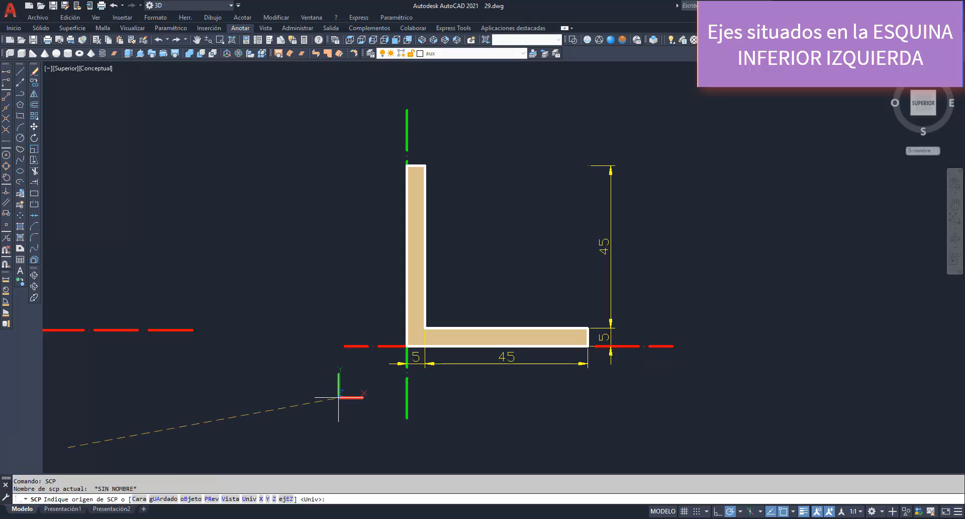
left_click(407, 346)
key("Return")
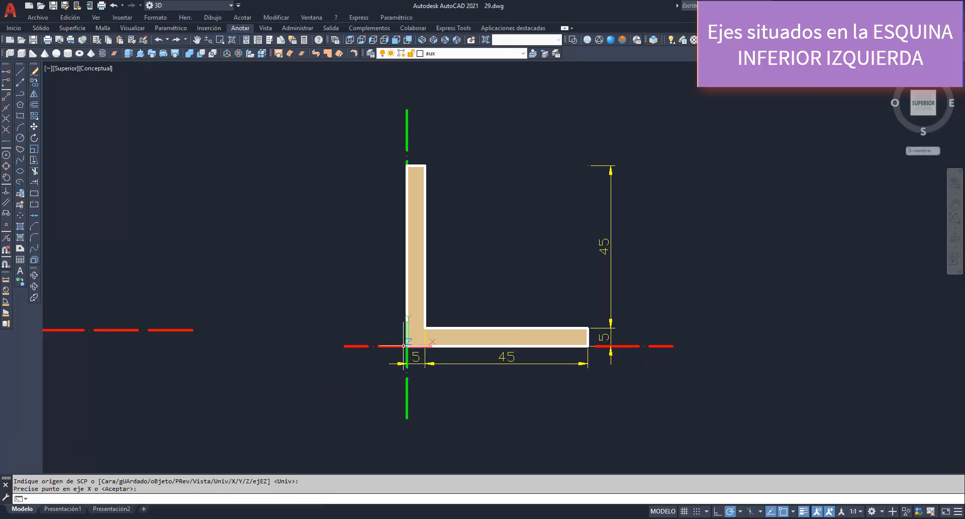
Query the mass properties of the L region about its lower-left corner and check the moments, product of inertia and radii of gyration.
left_click(186, 17)
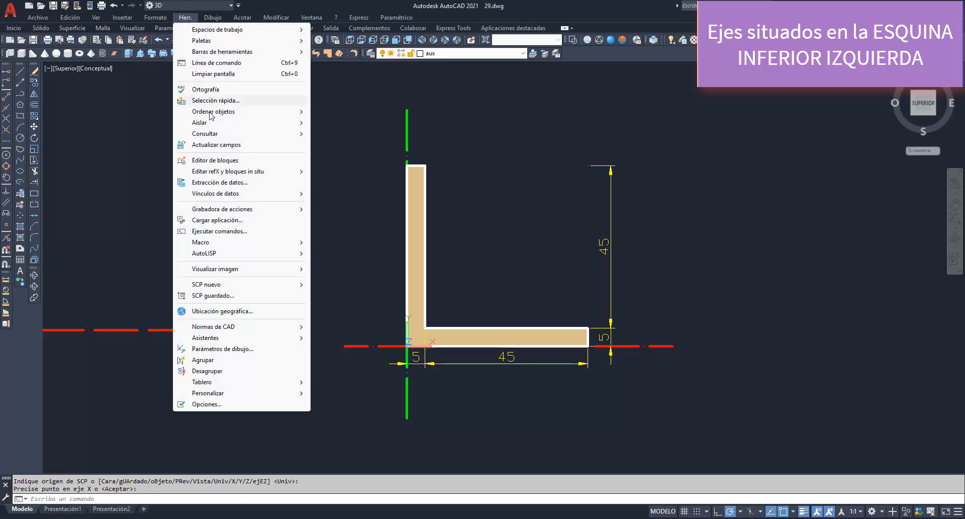
mouse_move(213, 134)
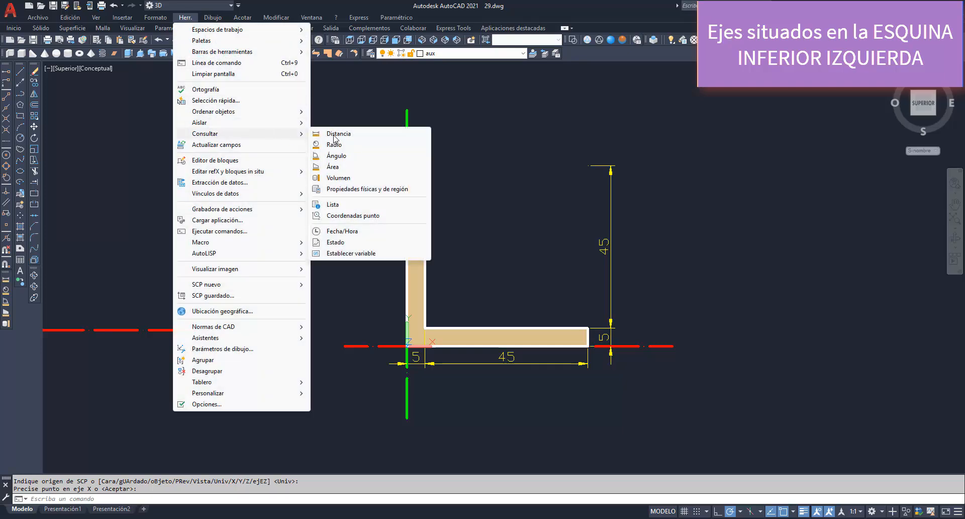
left_click(347, 190)
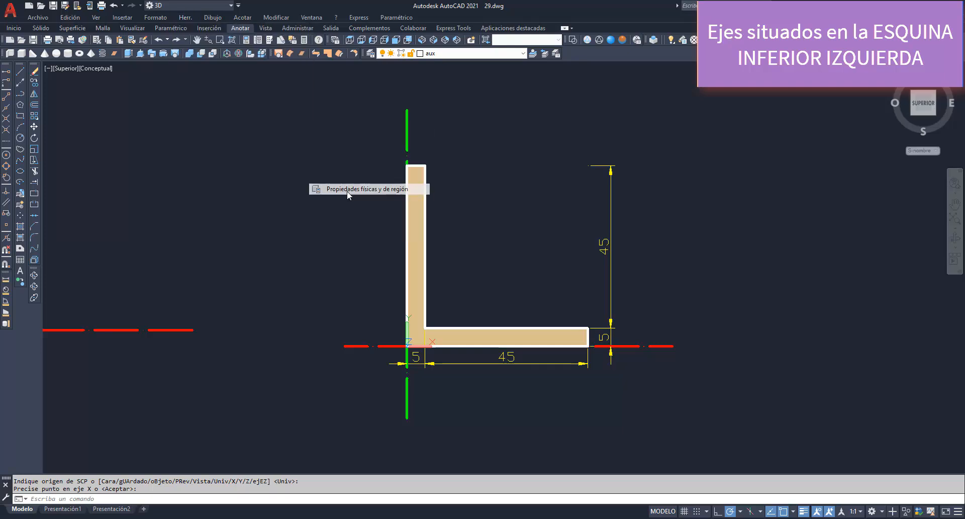
left_click(412, 247)
key("Return")
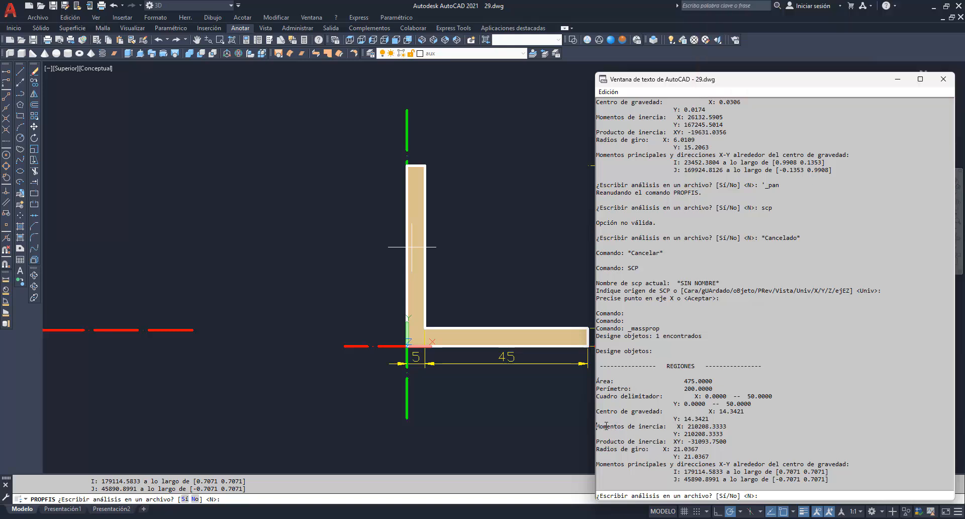
left_click_drag(598, 427, 730, 435)
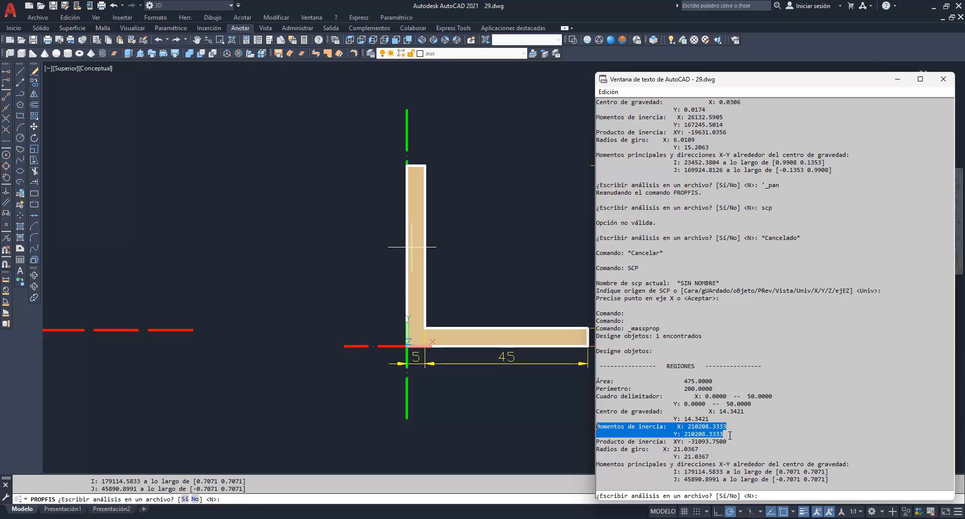
left_click_drag(597, 441, 732, 442)
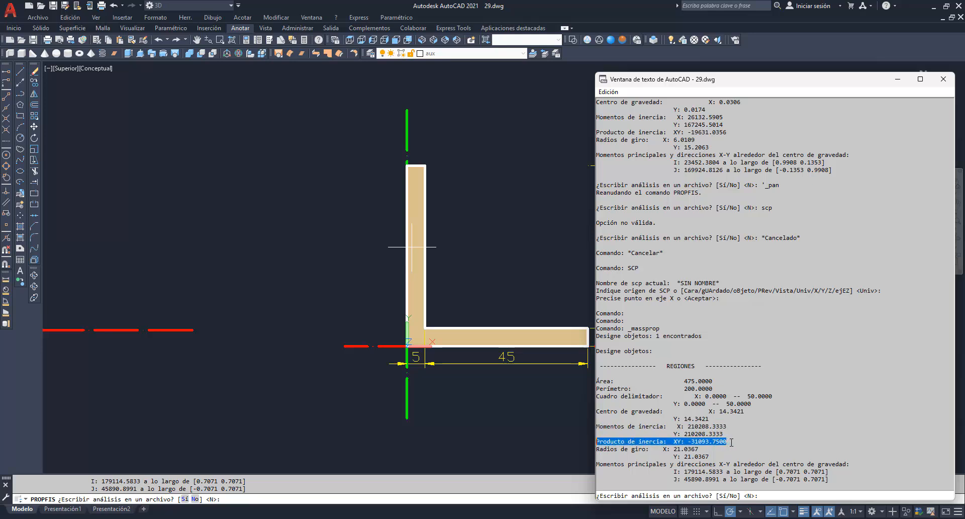
left_click_drag(598, 449, 717, 454)
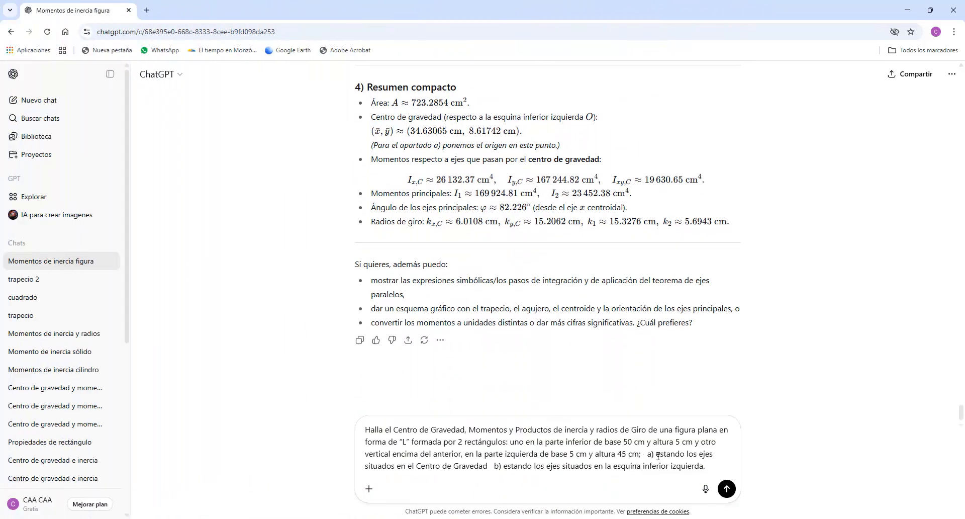
Switch to ChatGPT and submit the L-shaped figure prompt with part a) removed, leaving the axes at the lower-left corner.
left_click_drag(649, 454, 489, 466)
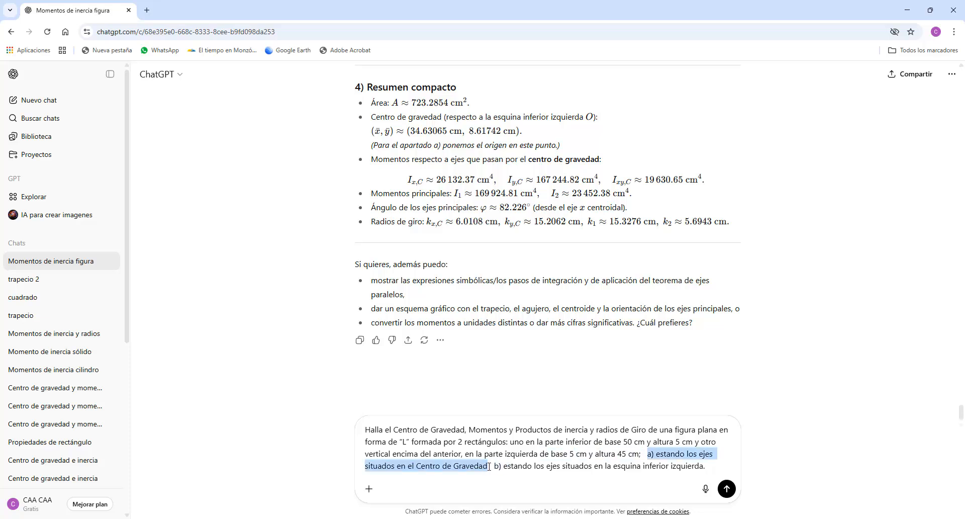
key("BackSpace")
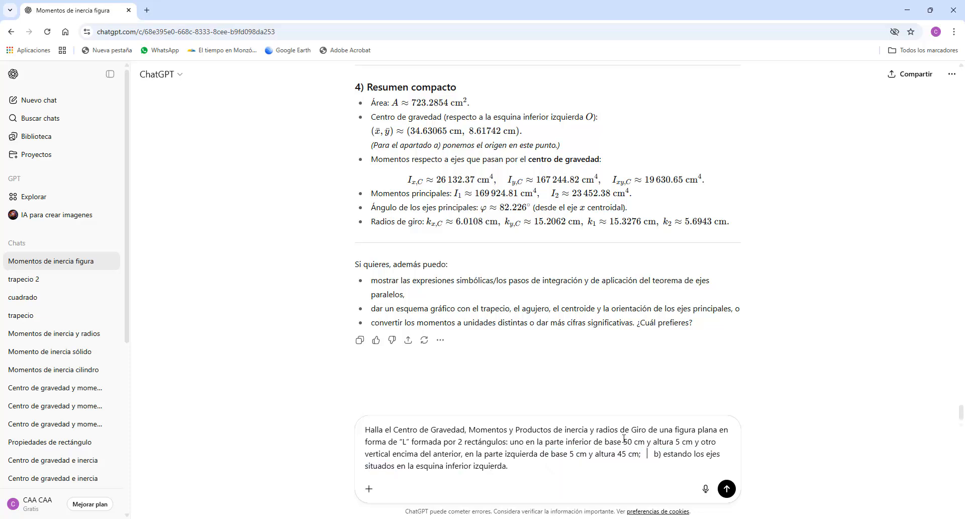
left_click(724, 495)
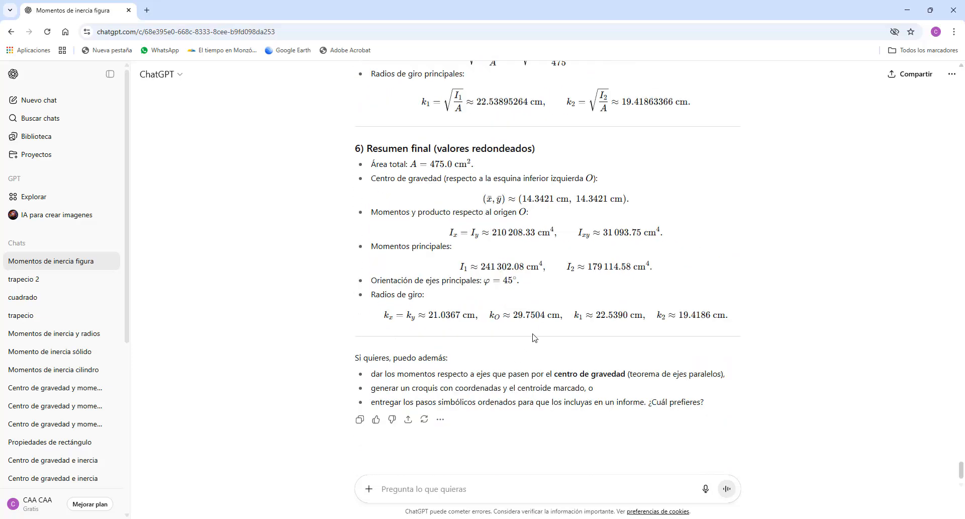
Check ChatGPT's final summary for the L figure: centre of gravity, moments, product of inertia and radii of gyration.
scroll(538, 335, "up", 1)
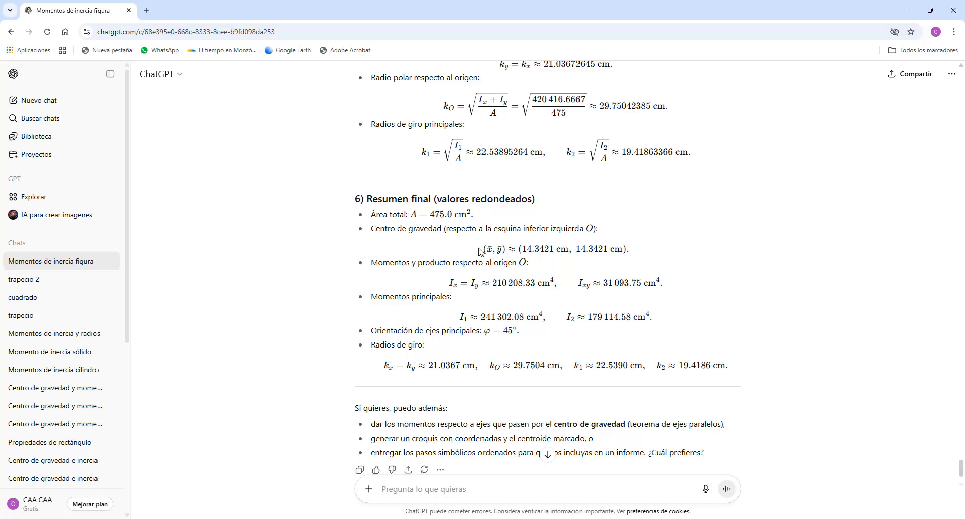
left_click_drag(481, 250, 613, 254)
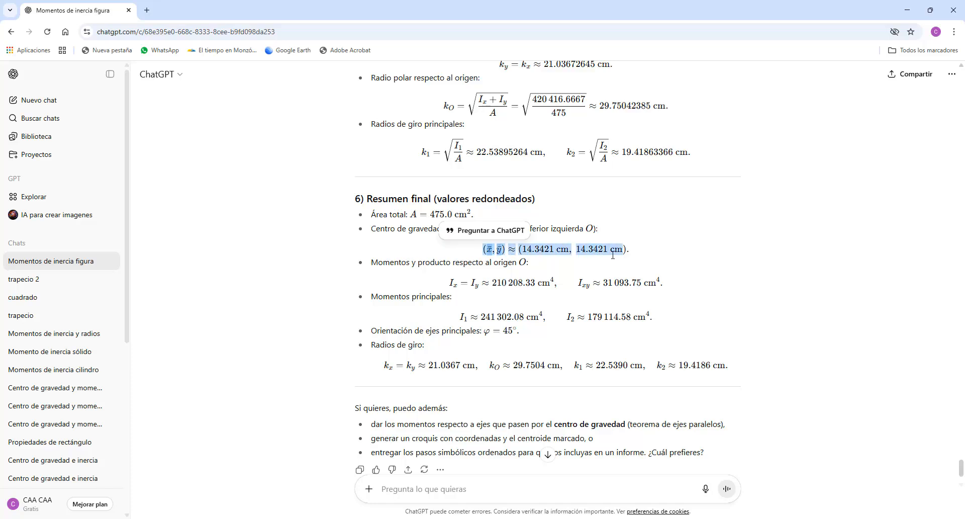
left_click_drag(449, 285, 674, 288)
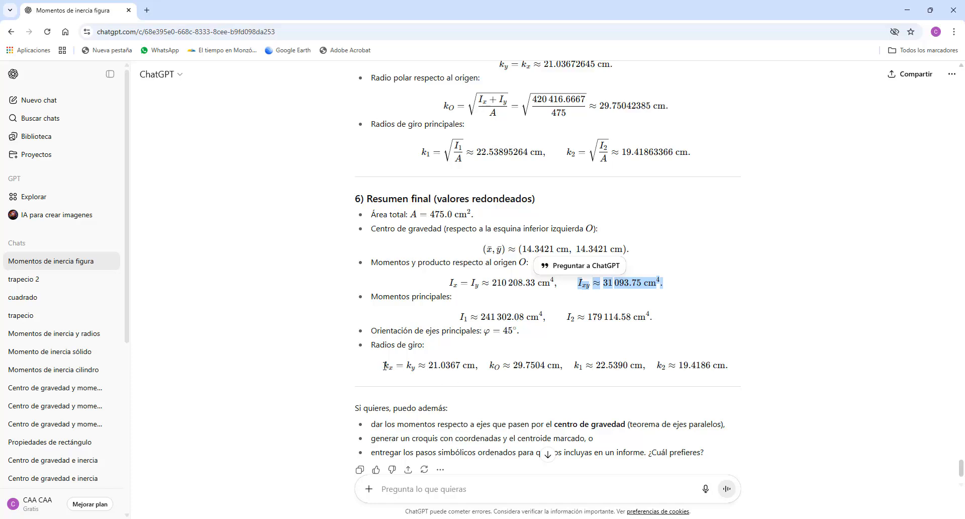
left_click_drag(385, 366, 478, 364)
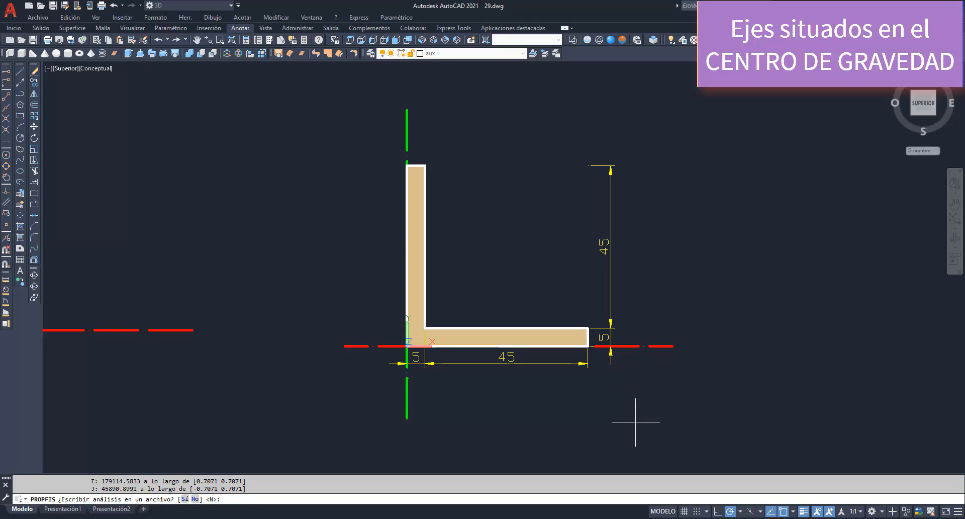
Back in AutoCAD, consult the mass properties text and place a point at the L's centre of gravity, 14.34,14.34.
mouse_move(617, 517)
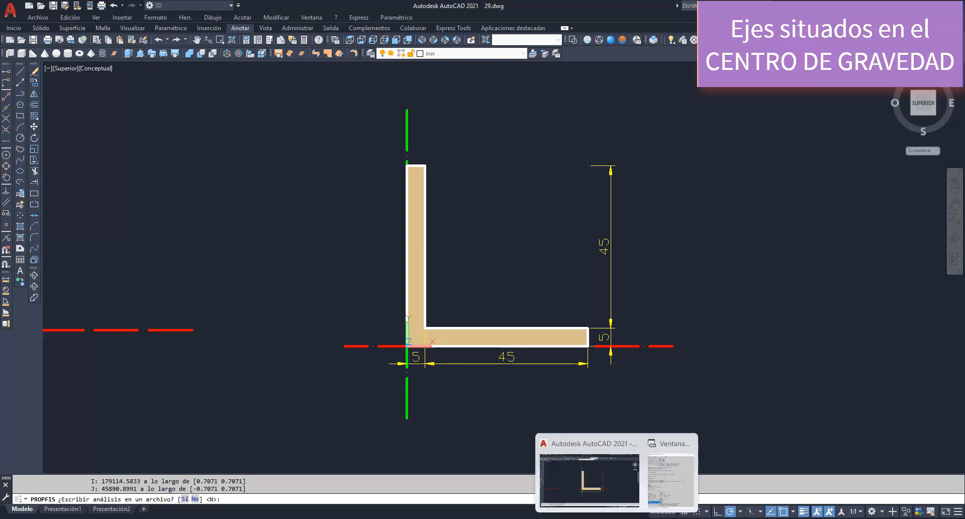
left_click(670, 480)
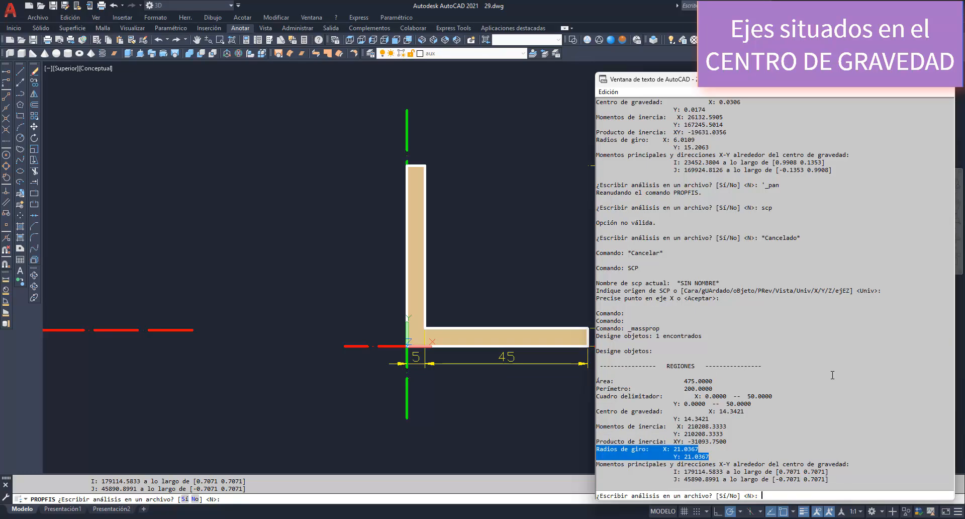
type("14.34,1")
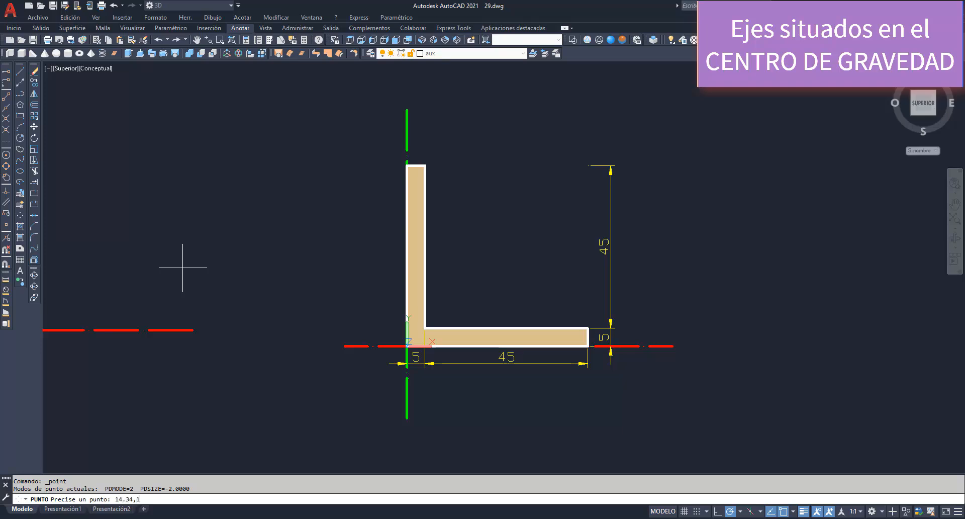
type("4.34")
key("Return")
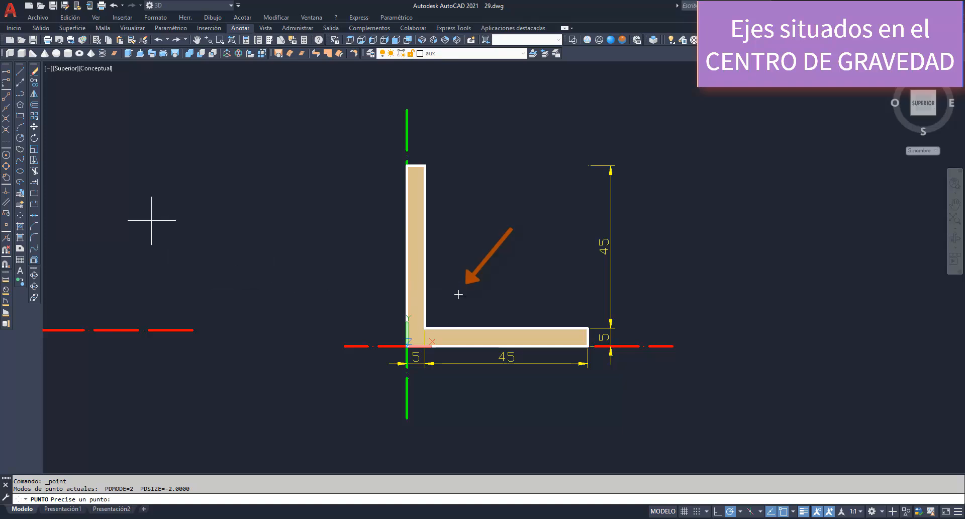
Move the red and green axis lines from the L's lower-left corner to the point at its centre of gravity.
left_click(34, 126)
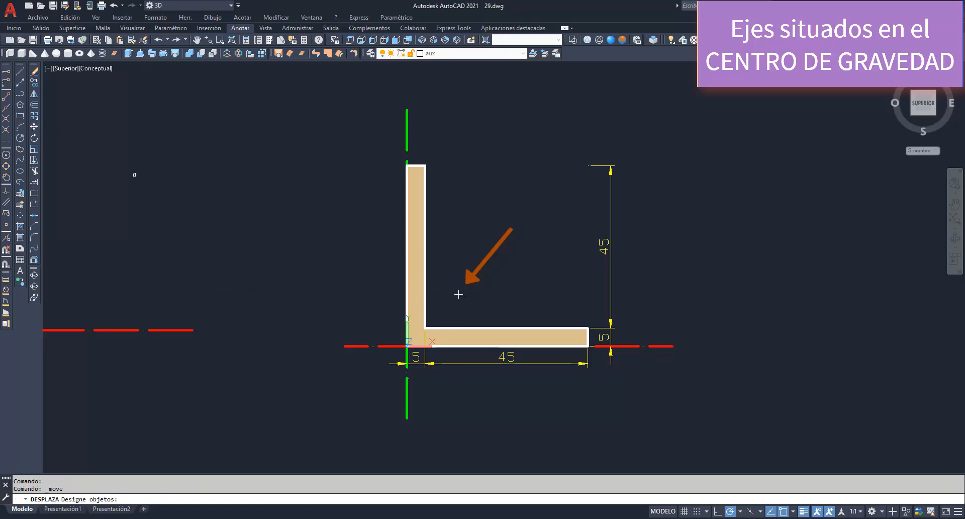
left_click(440, 402)
left_click(373, 431)
left_click(354, 366)
left_click(333, 303)
key("Return")
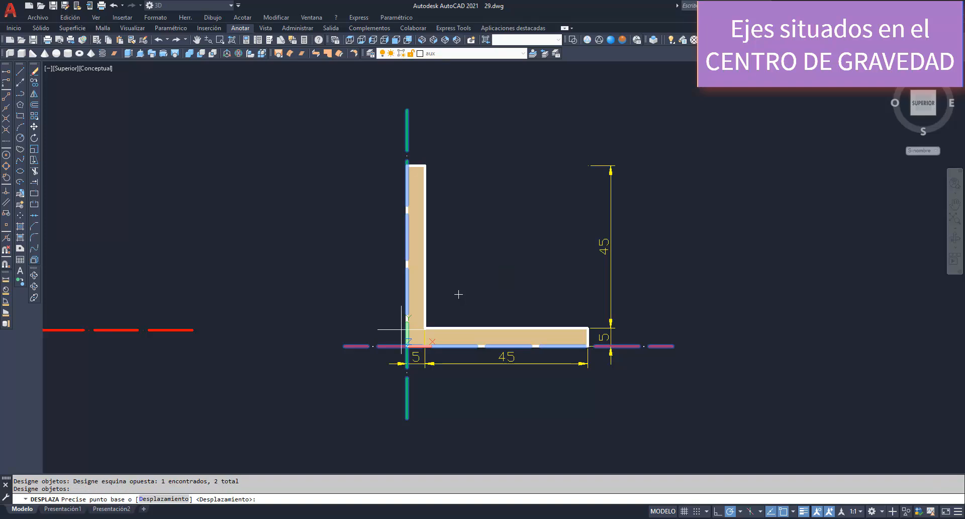
left_click(407, 346)
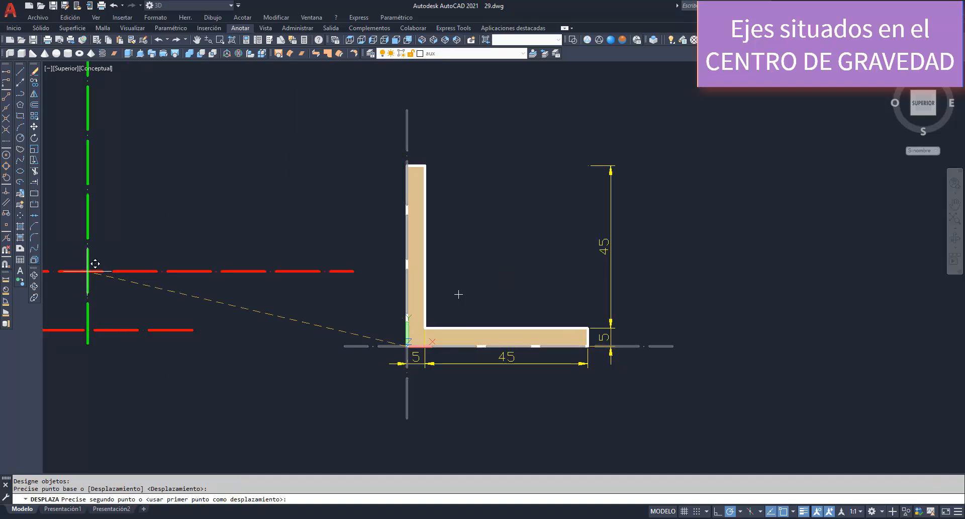
left_click(6, 224)
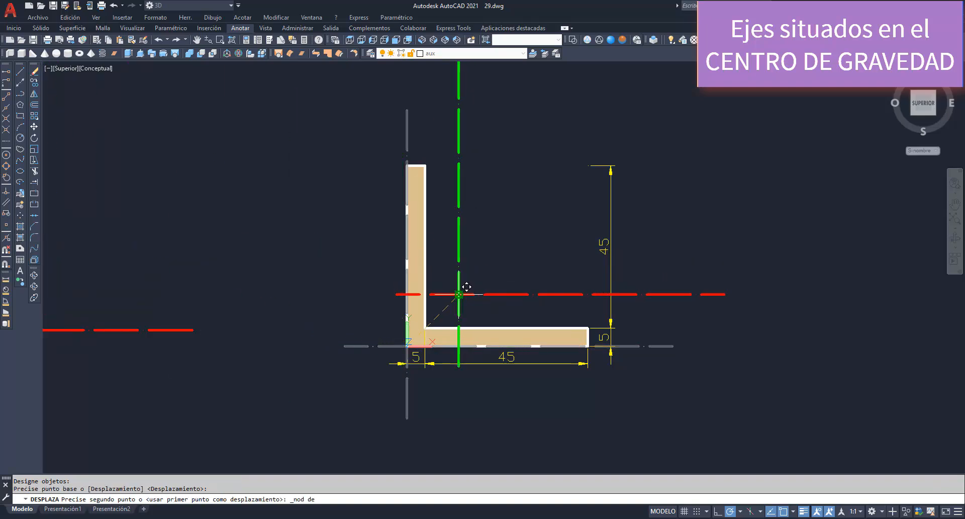
left_click(466, 286)
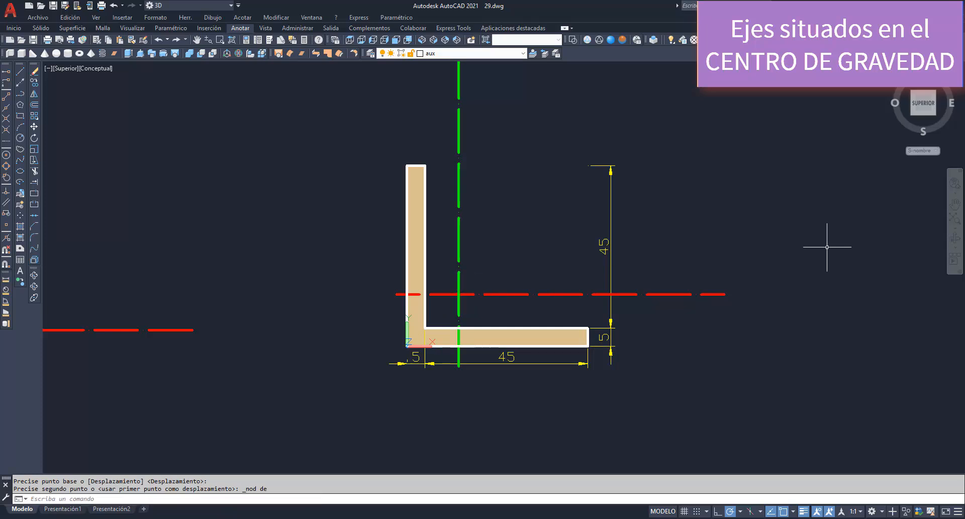
Relocate the UCS origin to the point at the L's centre of gravity, keeping the current axis directions.
type("scp")
key("Return")
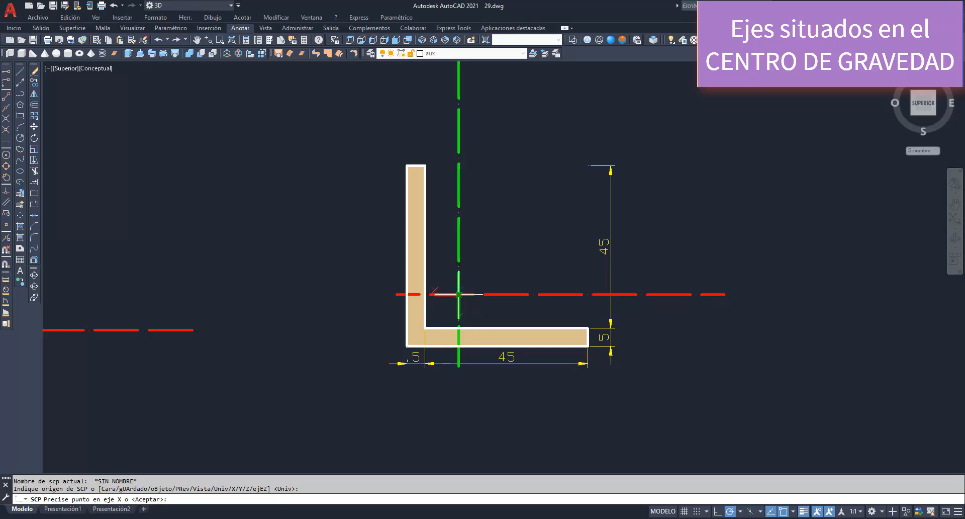
key("Return")
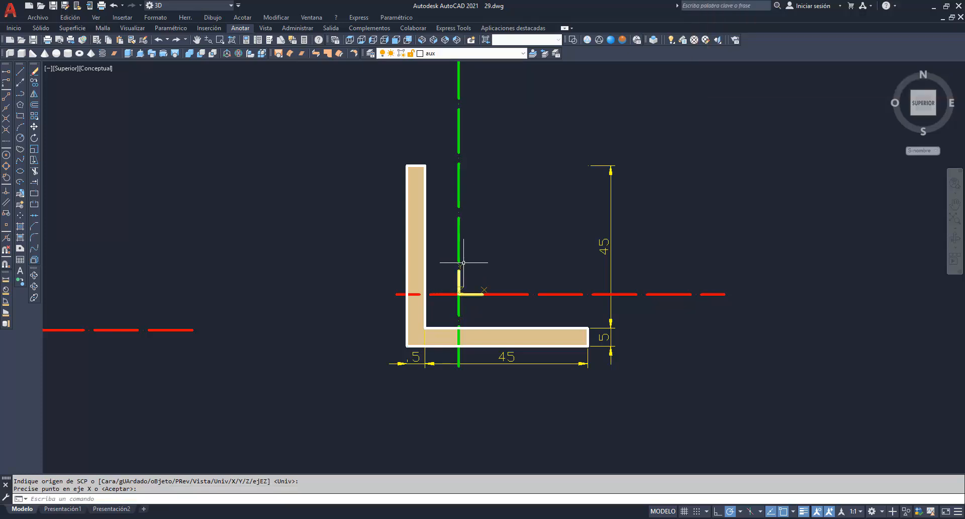
Query the L region's mass properties about its centre of gravity and check the moments, product of inertia and radii of gyration.
left_click(185, 17)
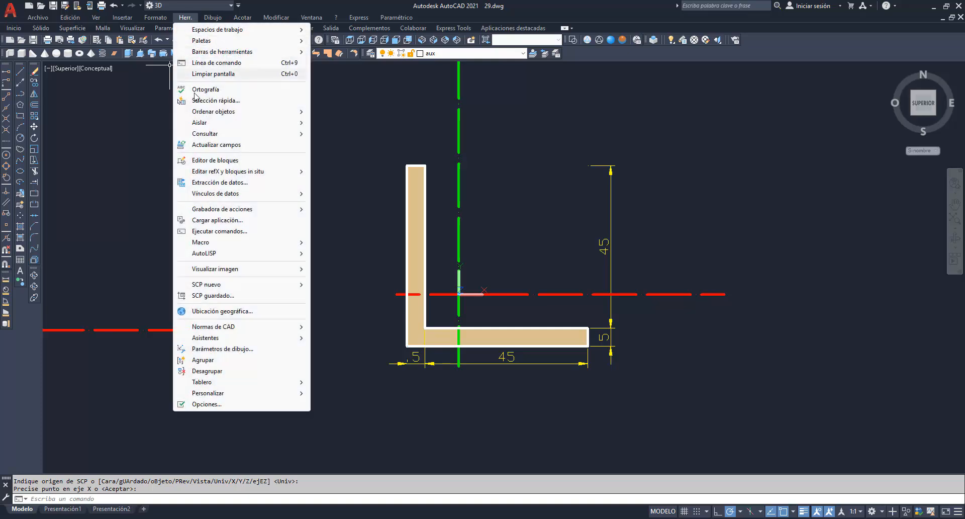
mouse_move(236, 133)
left_click(351, 189)
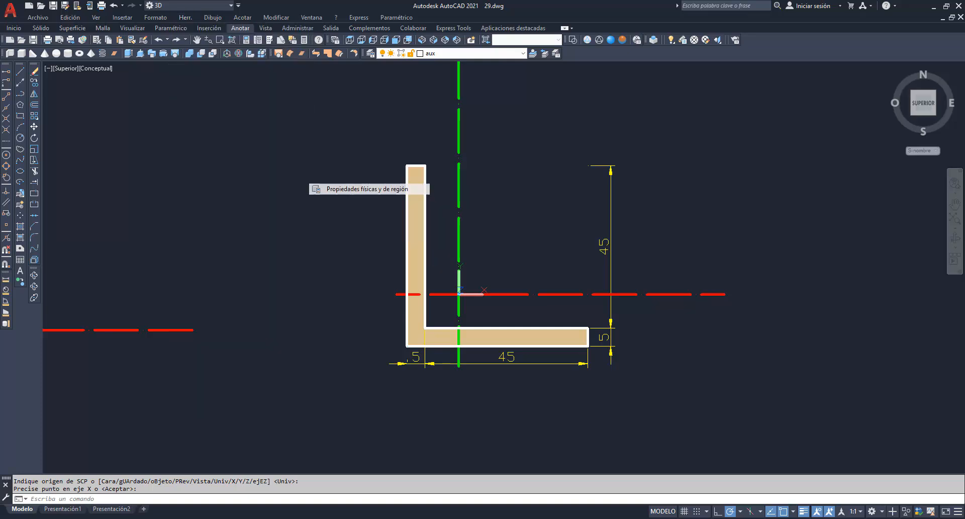
left_click(413, 240)
key("Return")
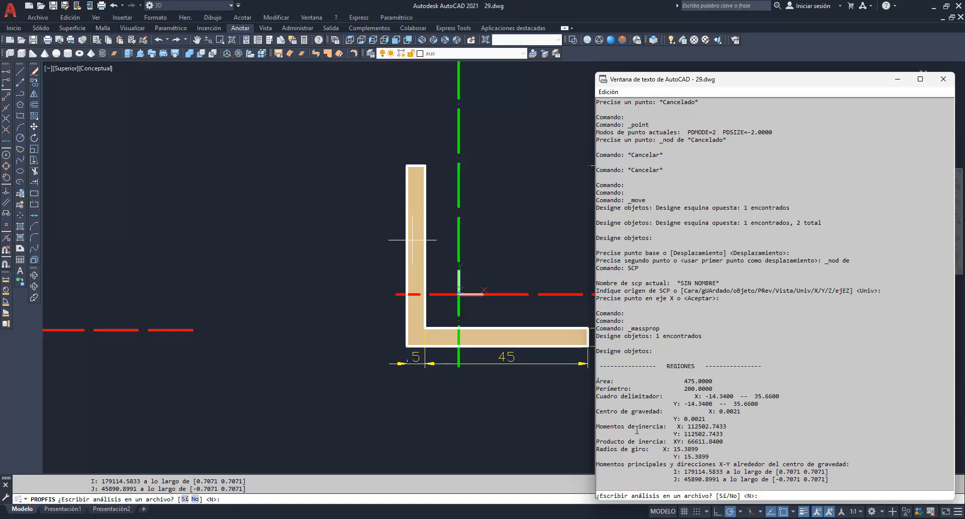
left_click_drag(675, 427, 733, 434)
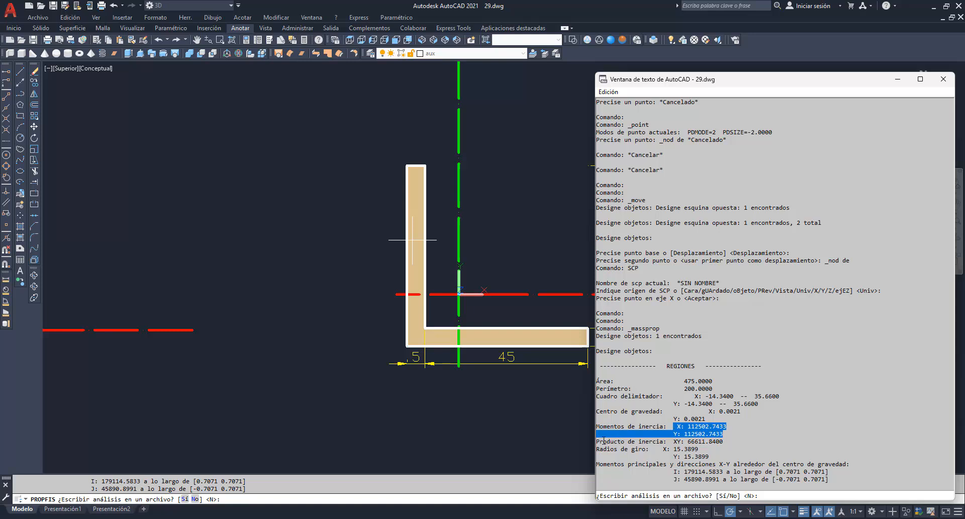
left_click_drag(597, 441, 743, 441)
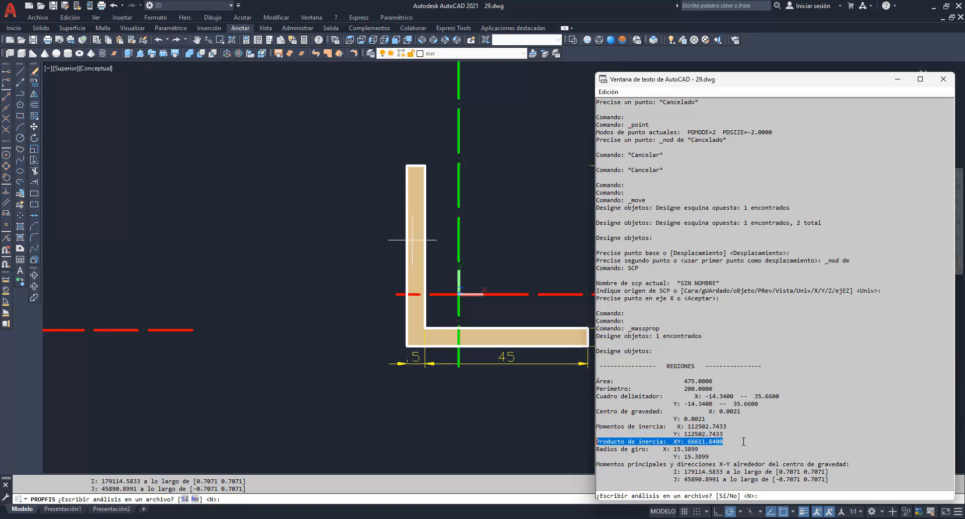
left_click_drag(596, 449, 718, 455)
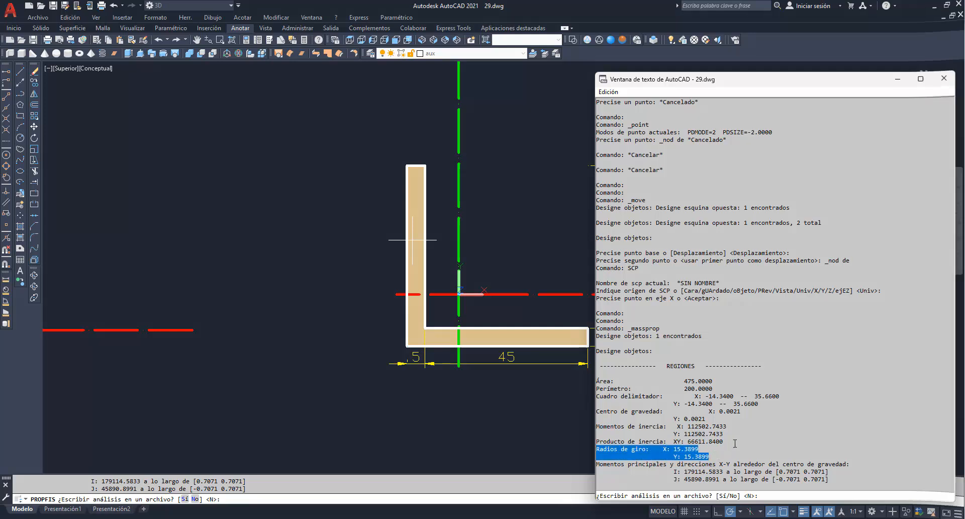
key("Escape")
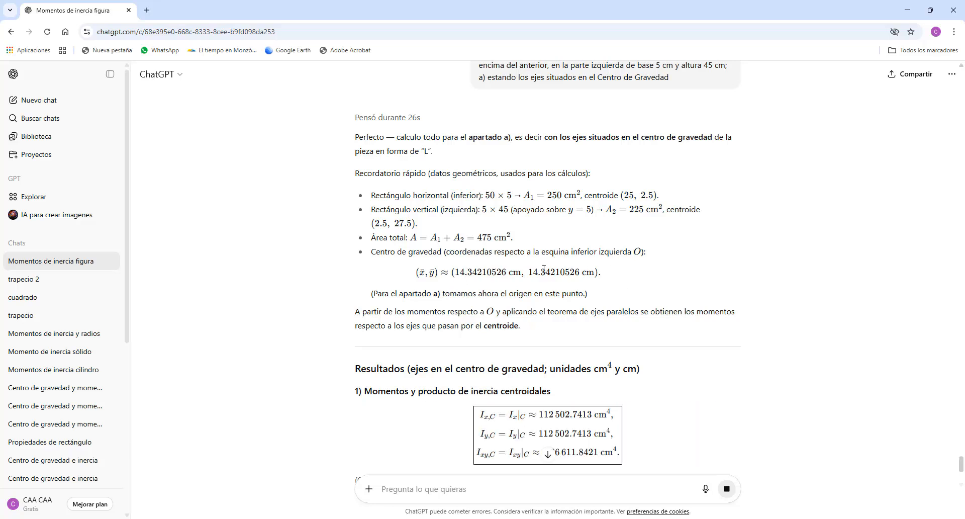
Review ChatGPT's centroidal moments, product of inertia and radii of gyration for the L, and return to the figures in AutoCAD.
scroll(677, 338, "down", 3)
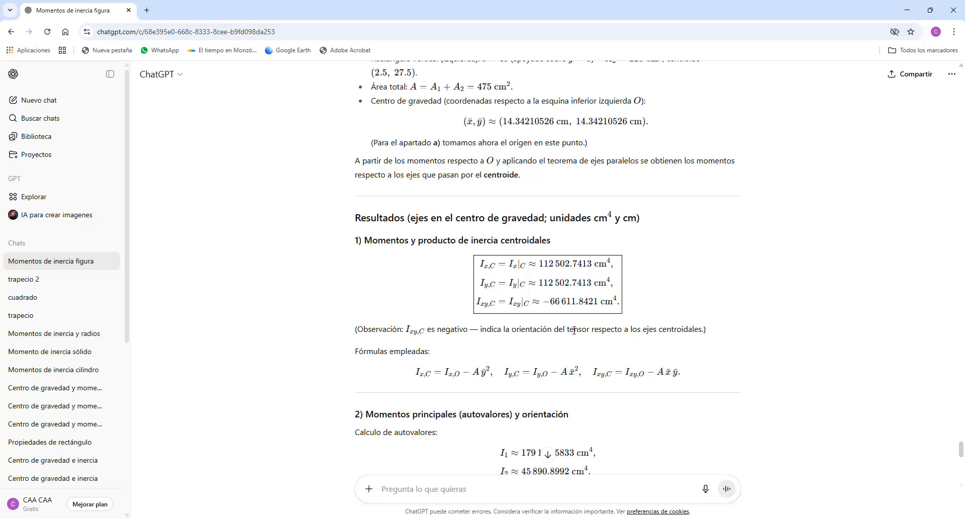
scroll(563, 320, "down", 1)
scroll(638, 350, "down", 6)
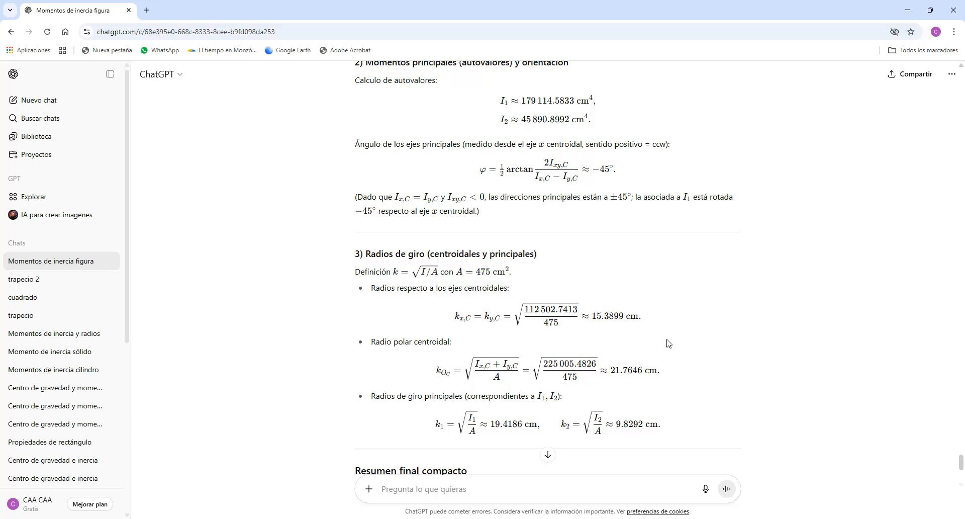
scroll(668, 342, "down", 1)
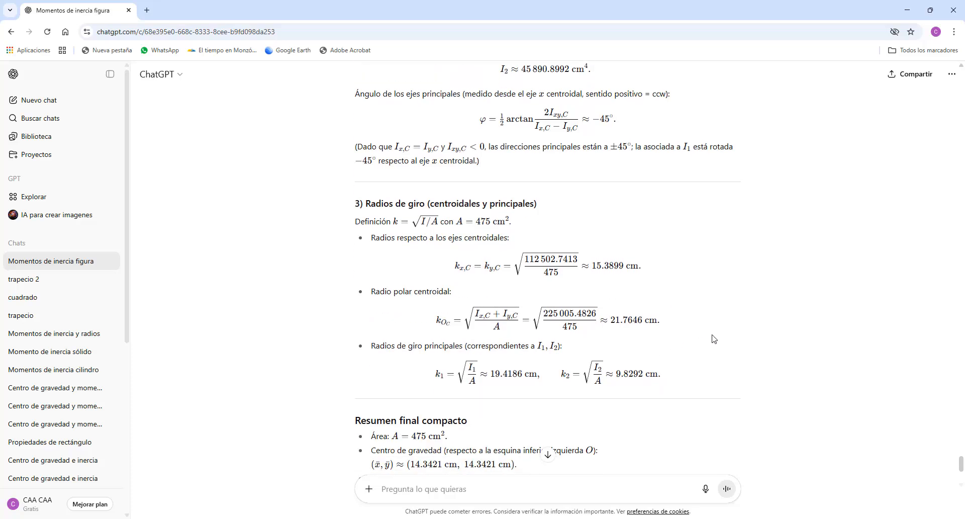
scroll(654, 336, "down", 4)
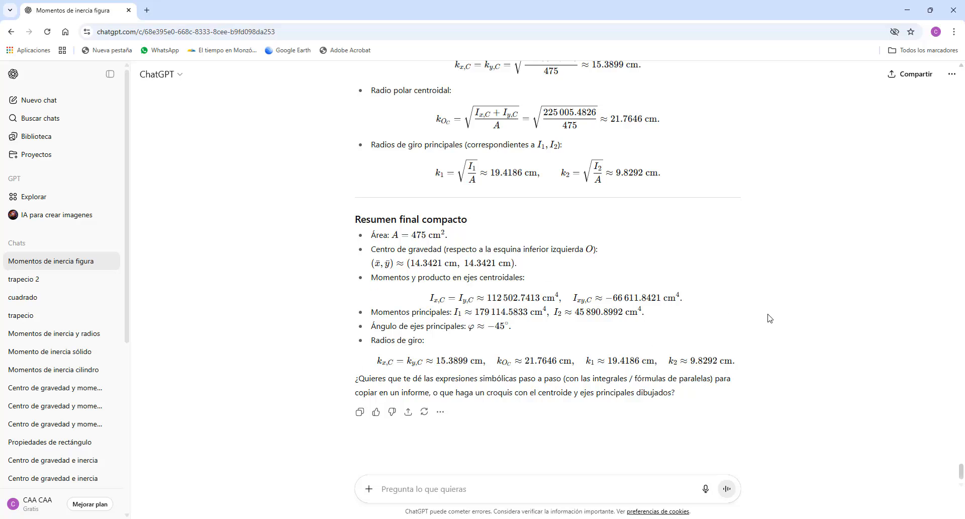
key("alt+Tab")
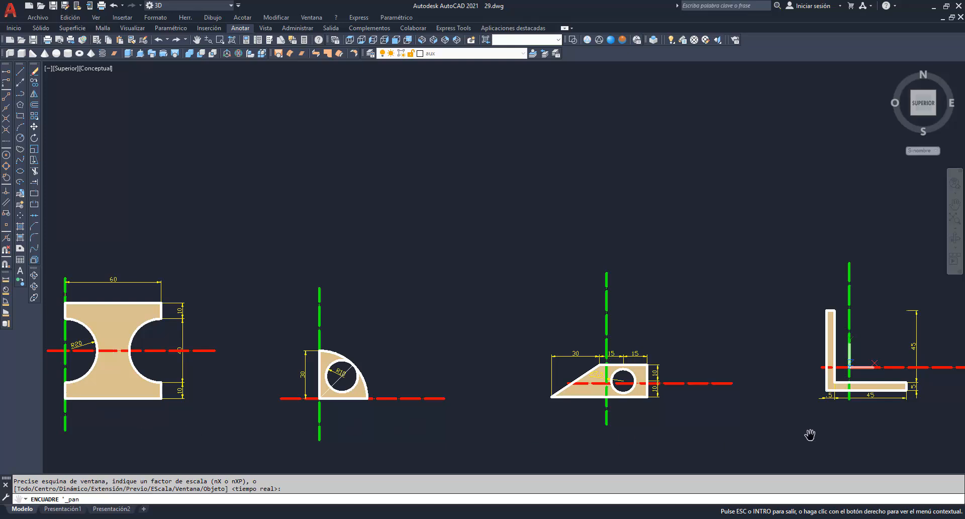
key("Escape")
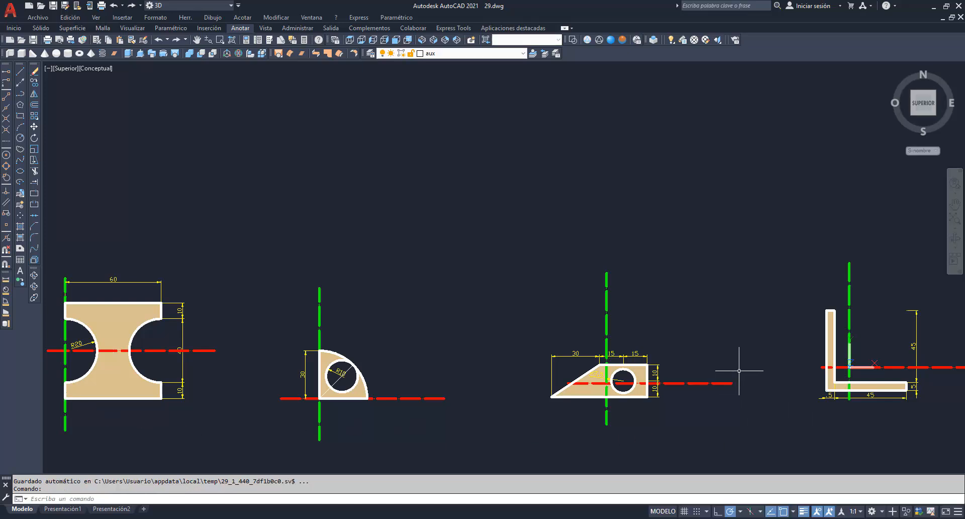